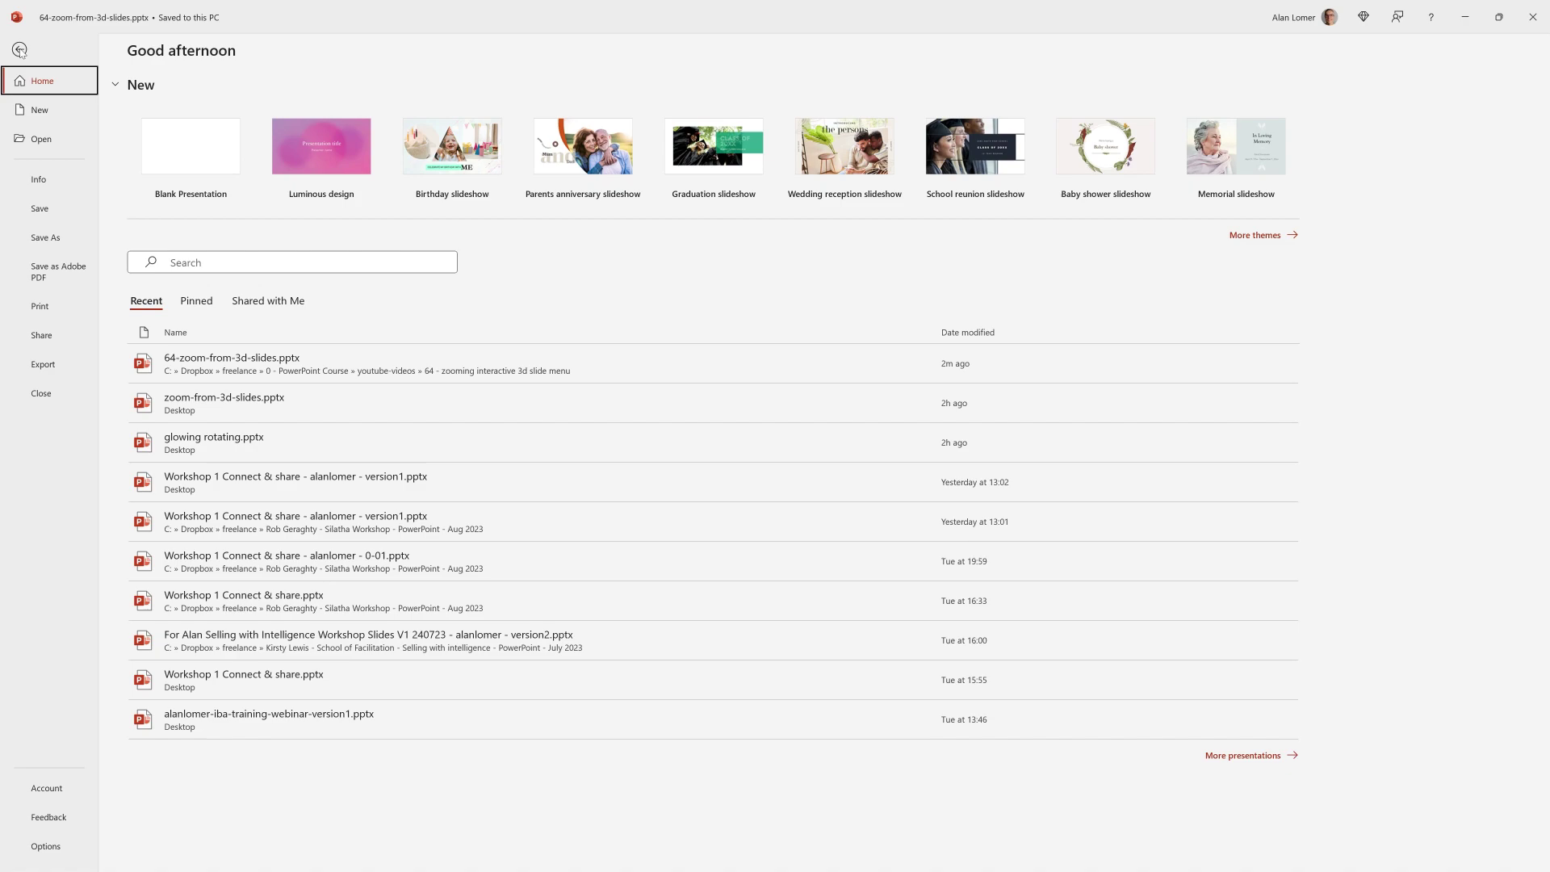
- Start a blank presentation and switch its first slide to the Blank layout
left_click(169, 156)
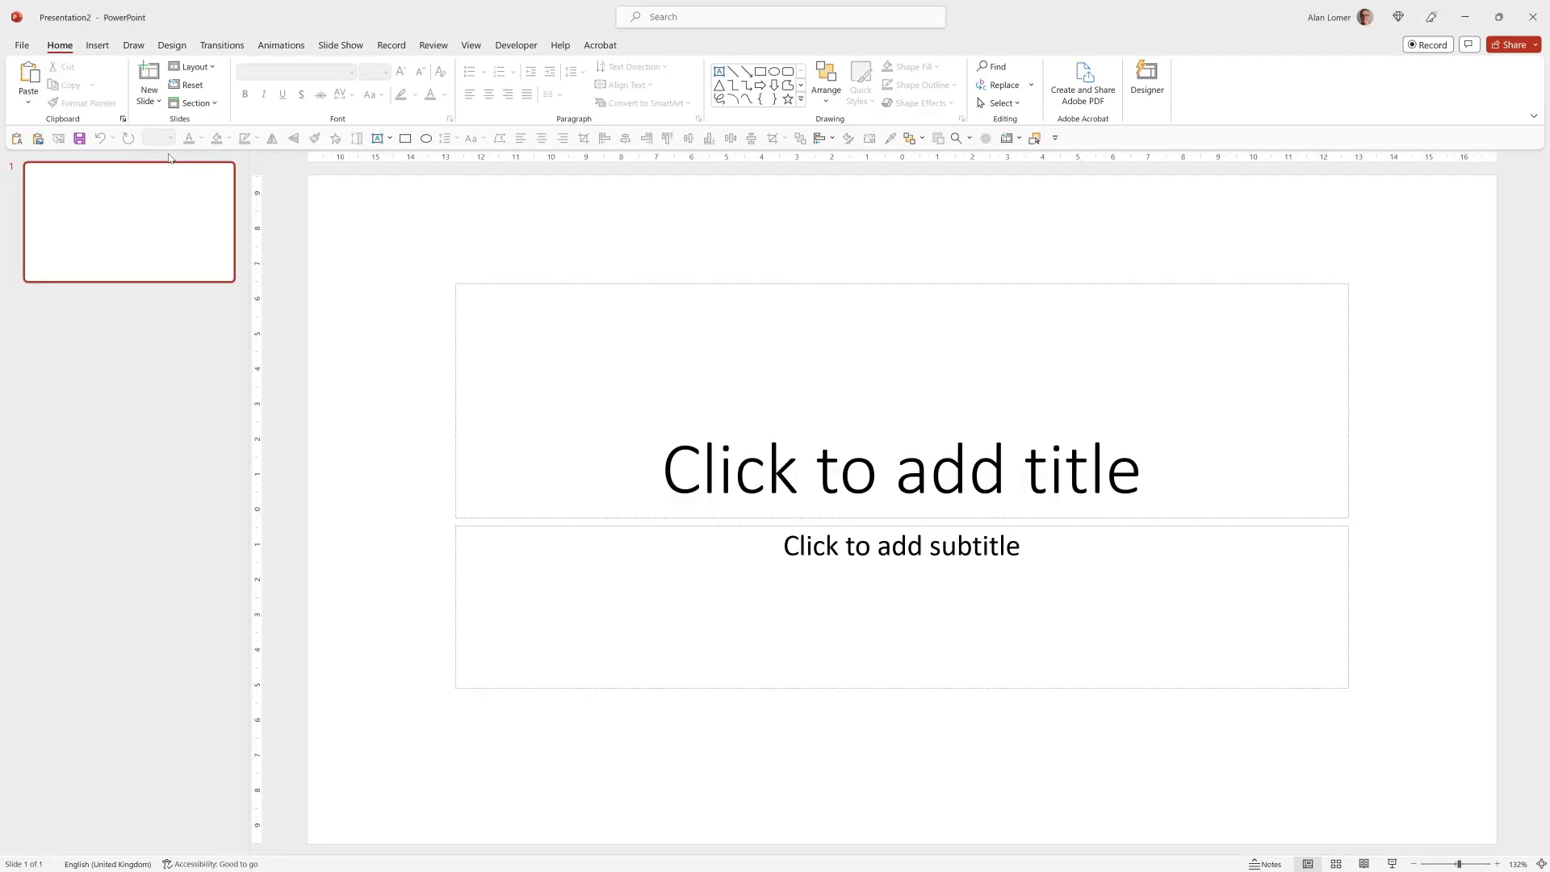
right_click(356, 332)
mouse_move(426, 424)
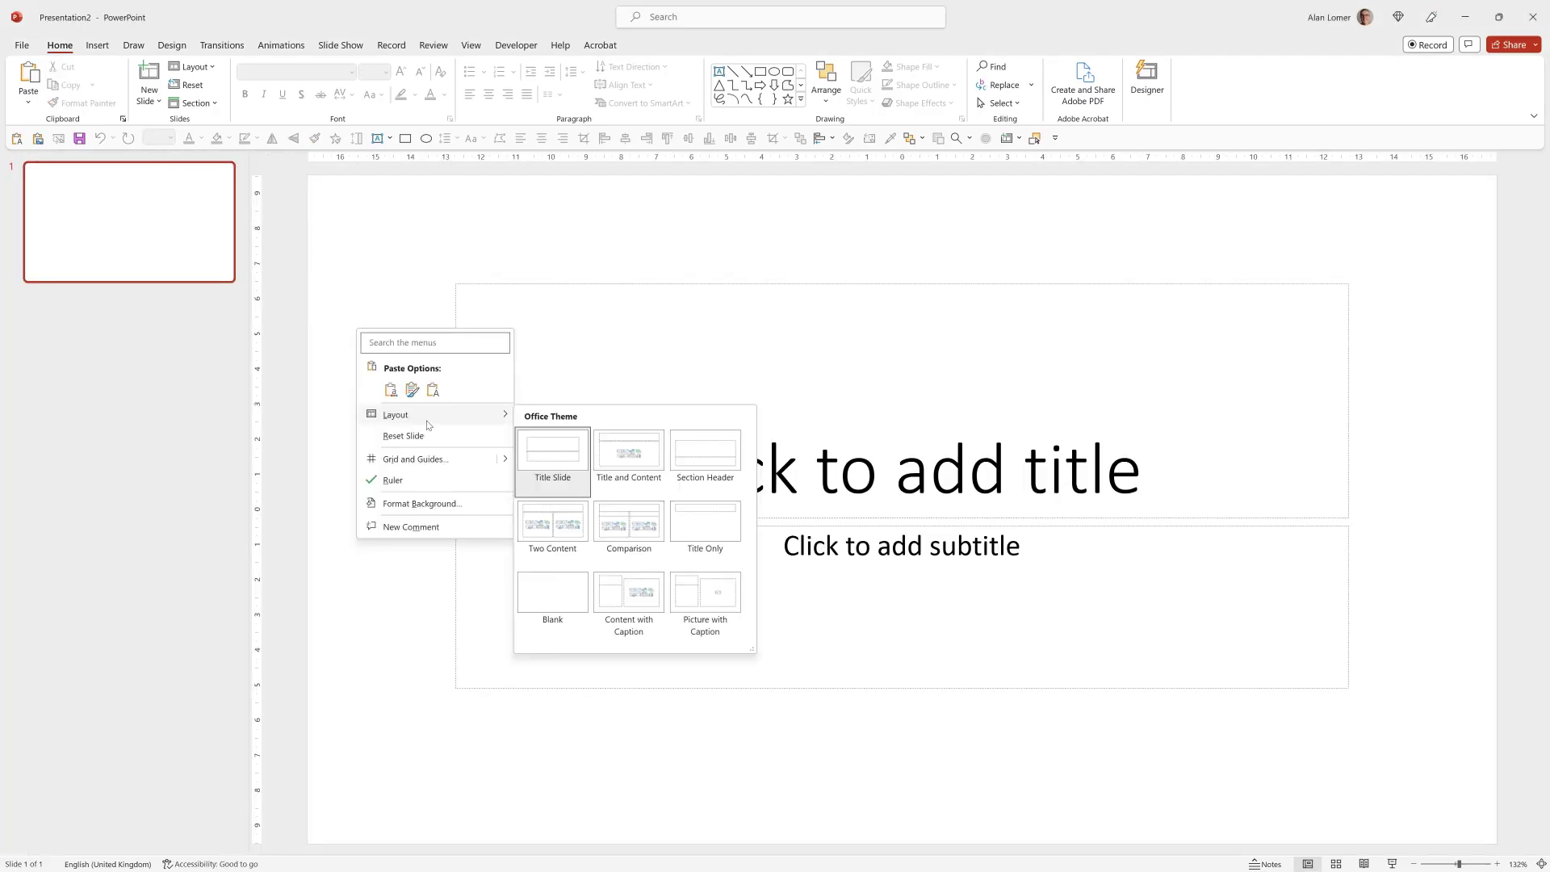
left_click(552, 583)
- Give the slide a solid dark grey background fill
right_click(798, 355)
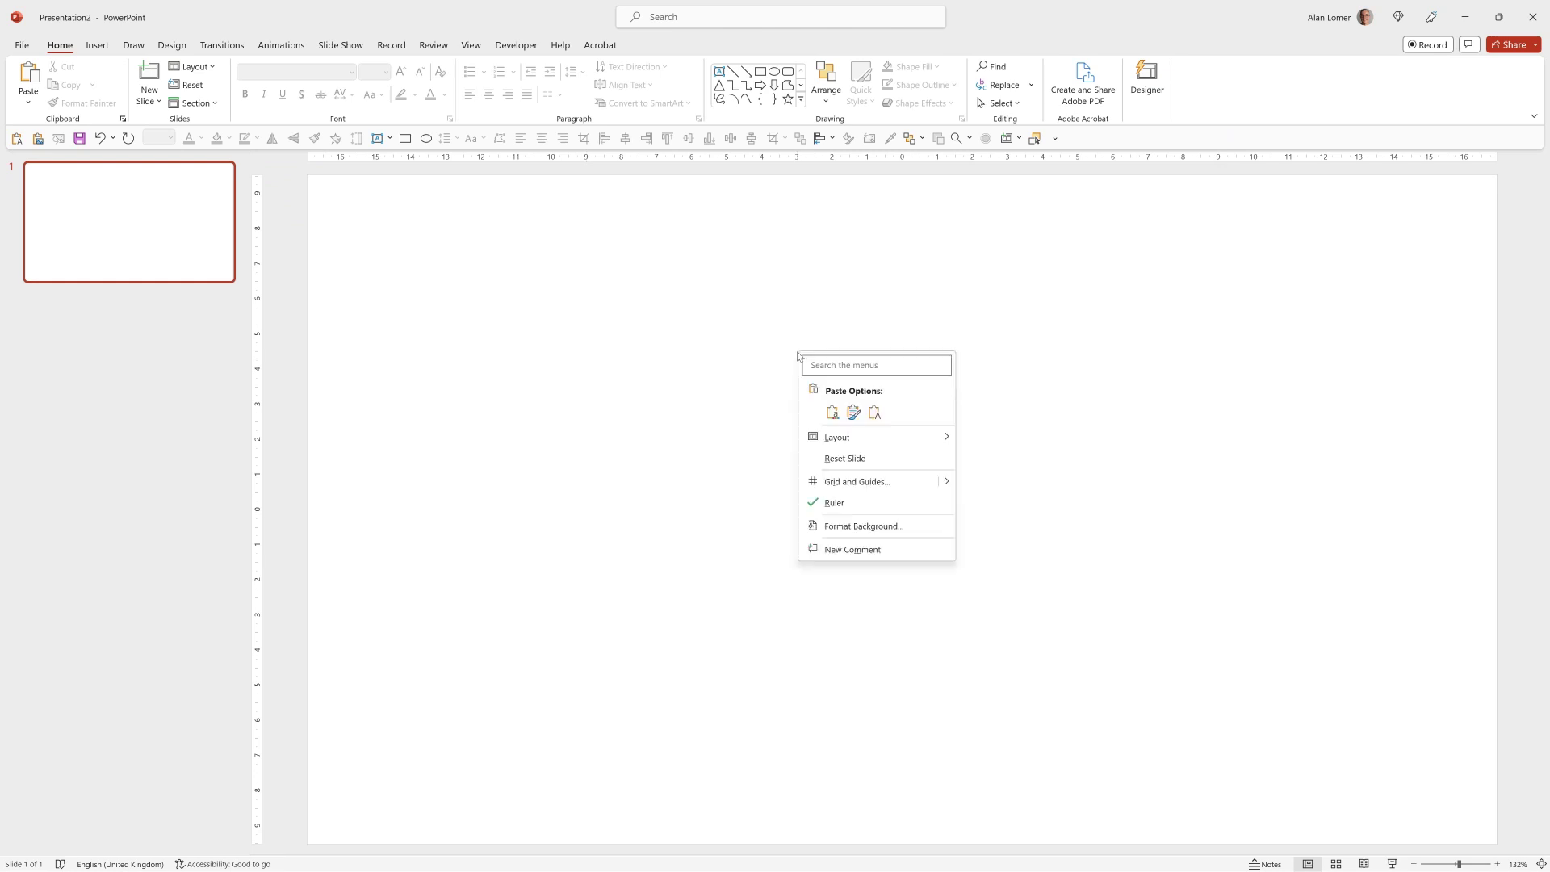
left_click(859, 523)
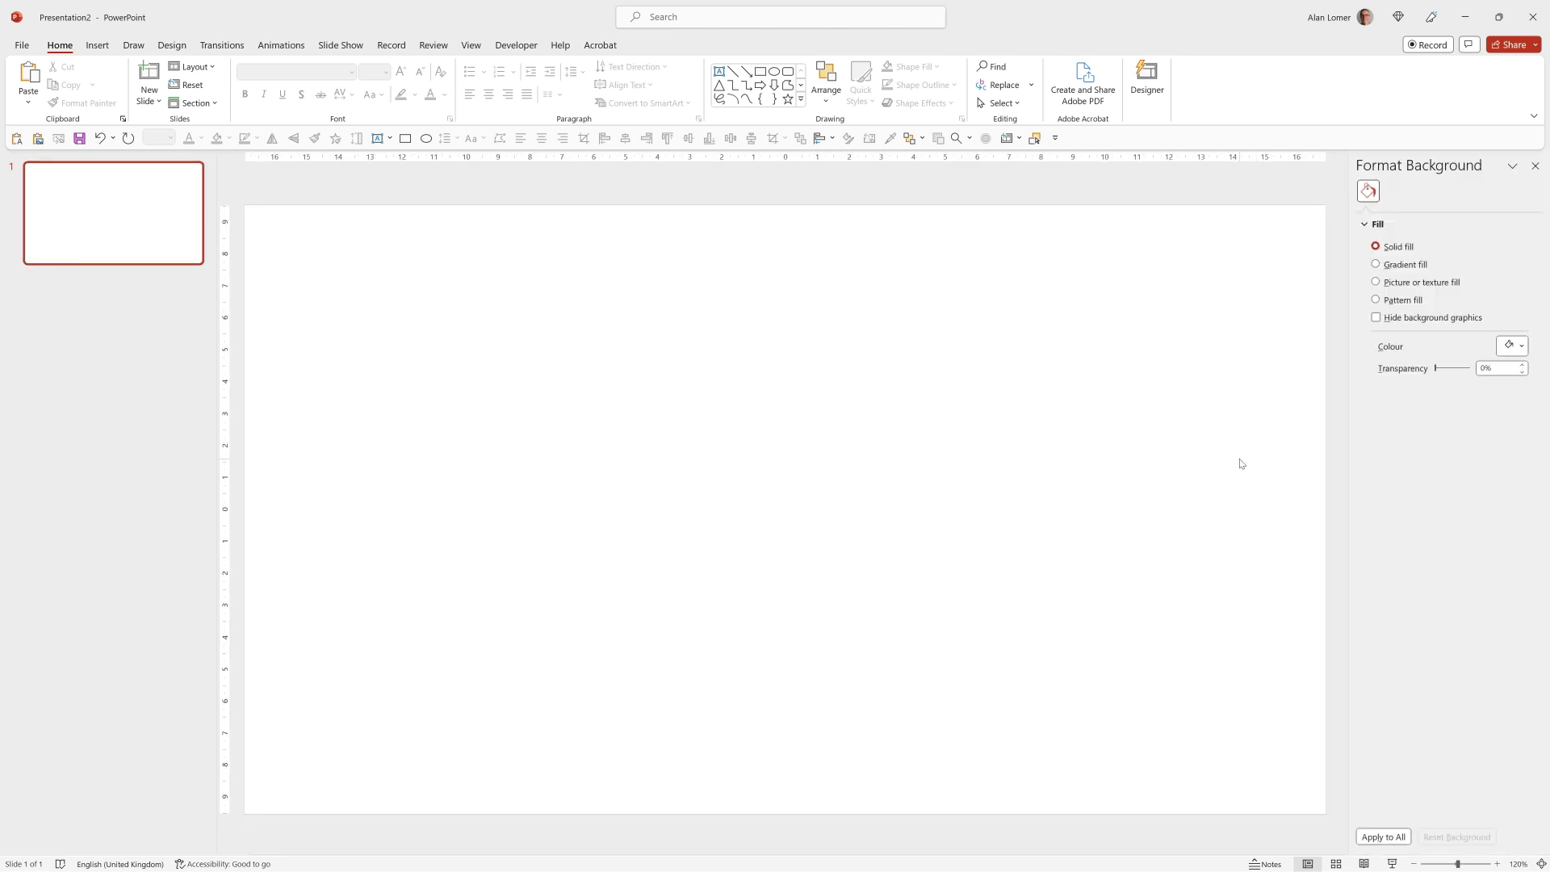
left_click(1509, 346)
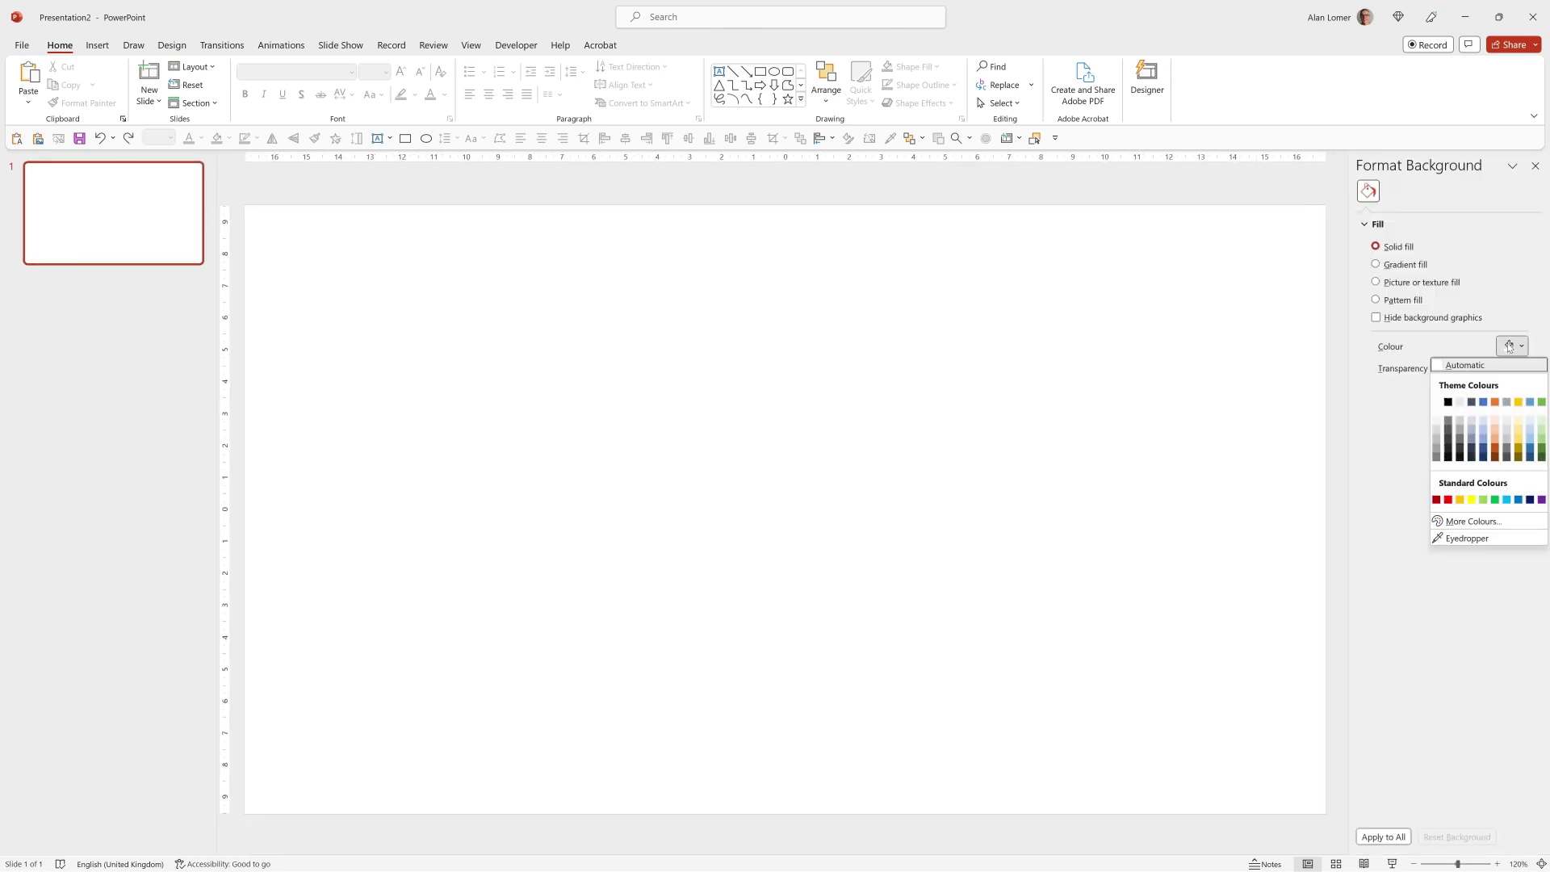
left_click(1447, 453)
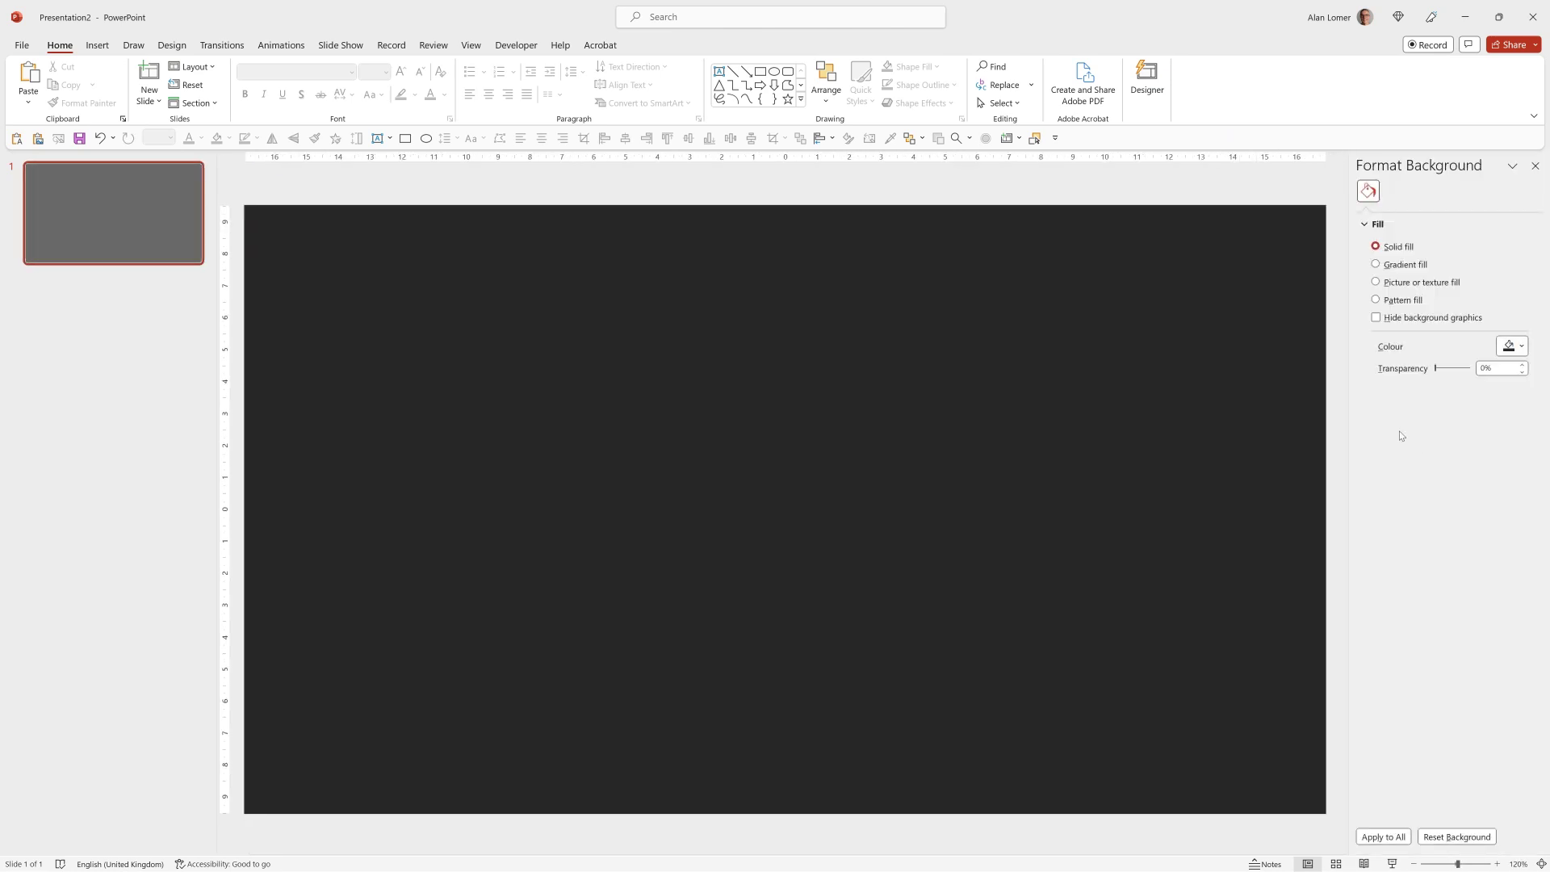
- Add a second slide and set its background to picture fill
right_click(92, 316)
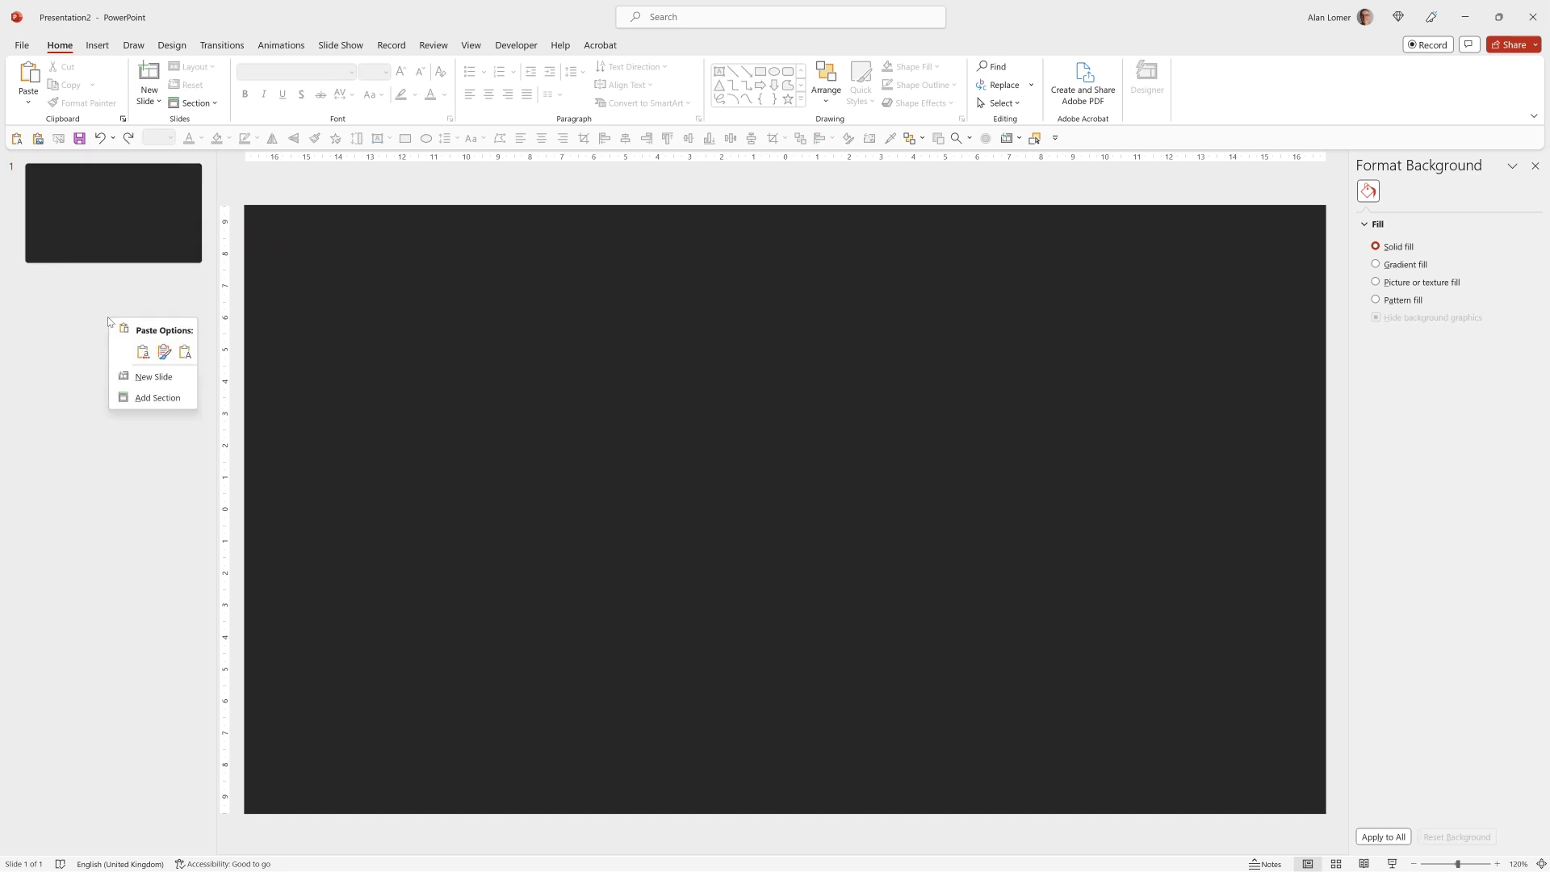
left_click(168, 377)
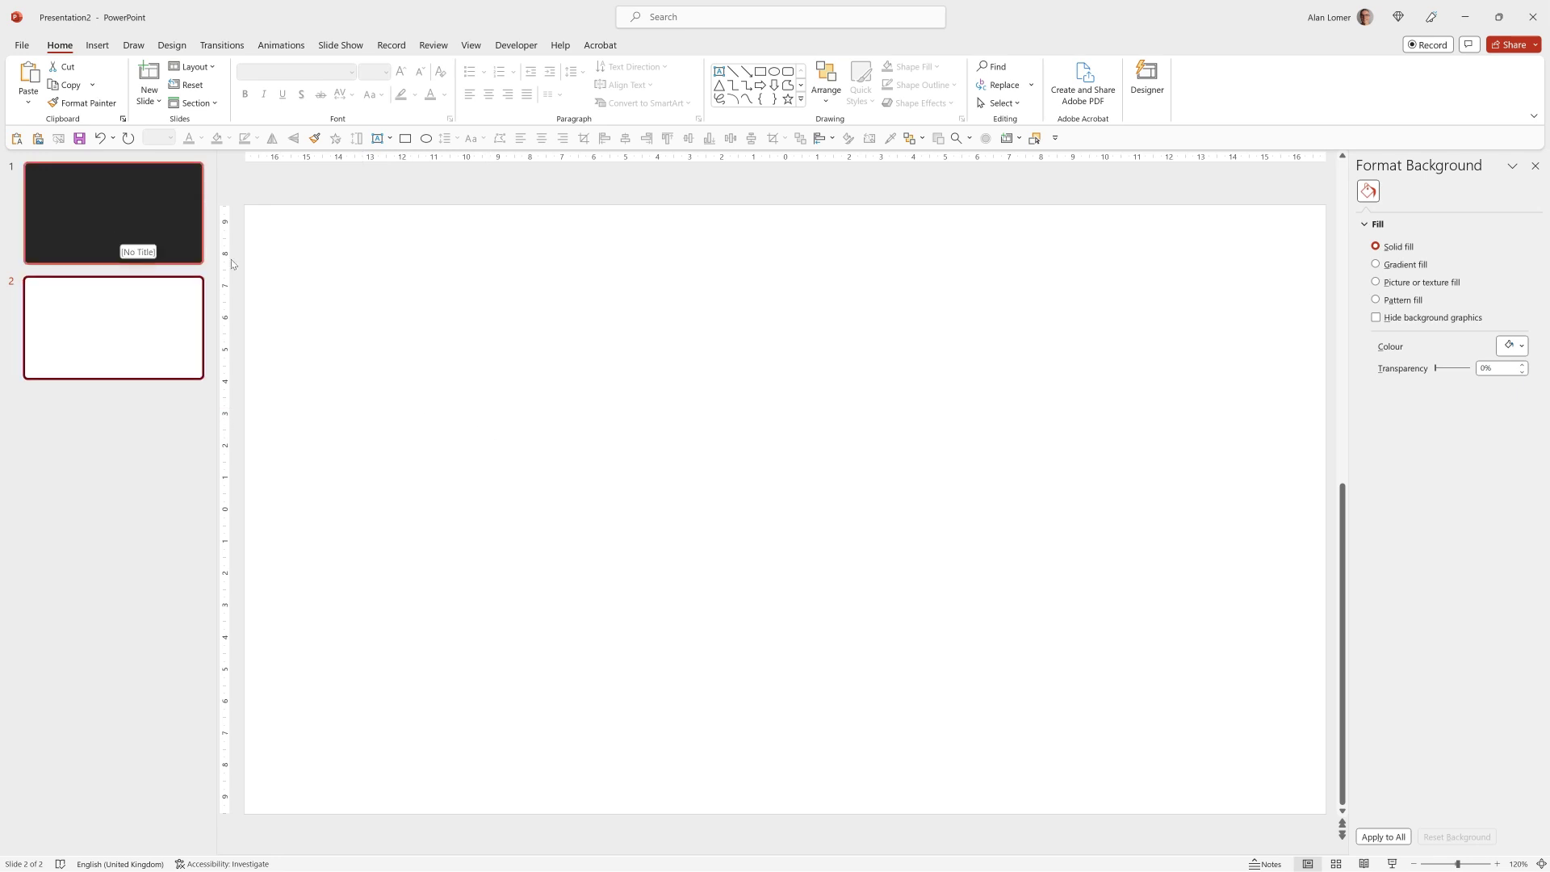
left_click(1377, 247)
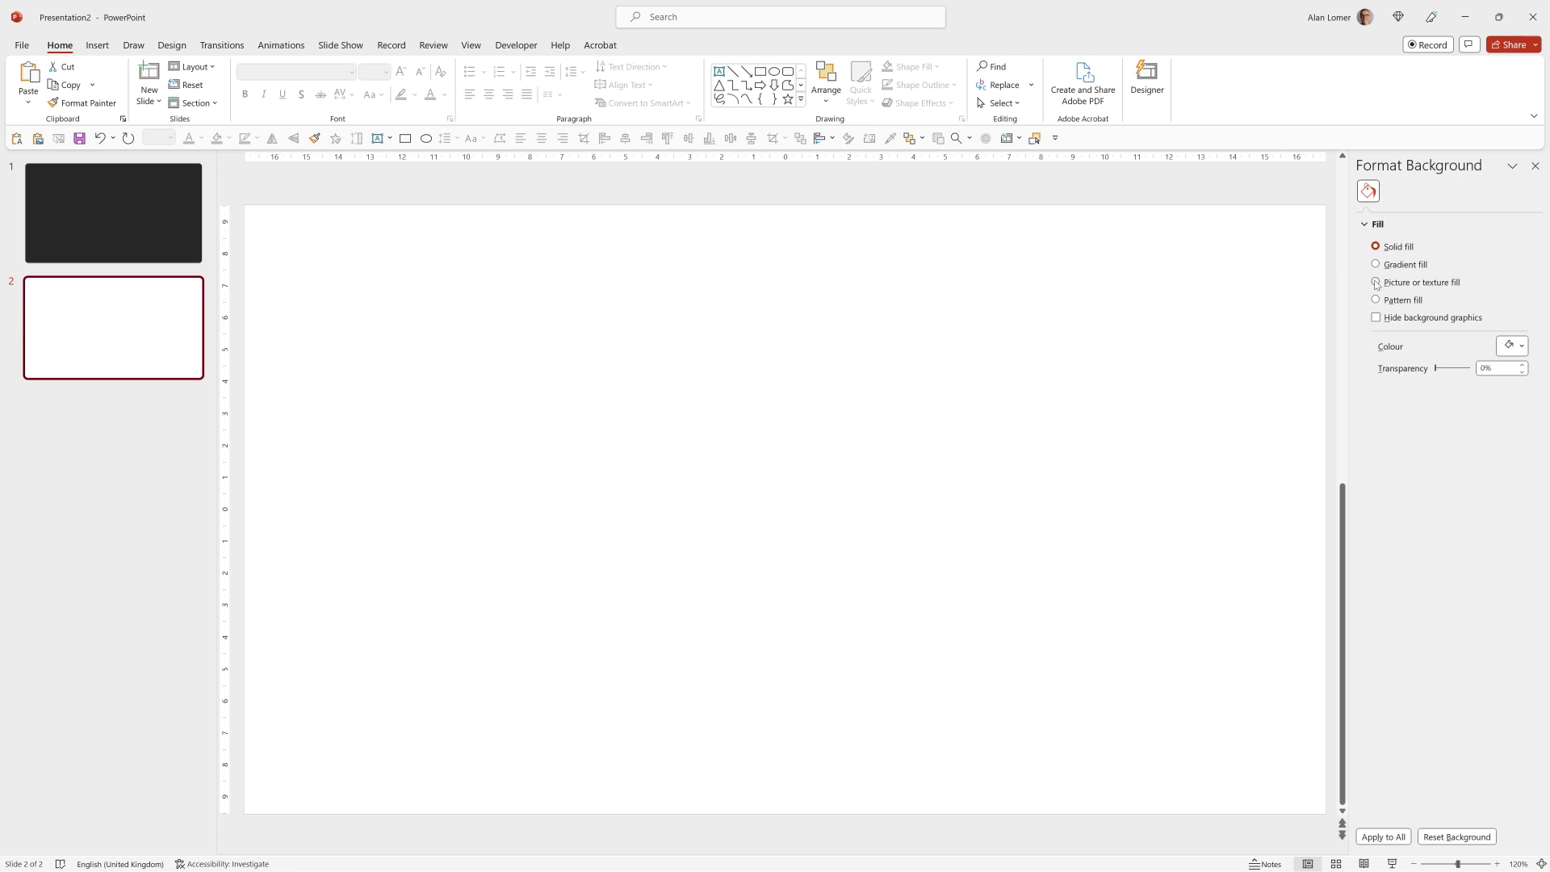
left_click(1376, 283)
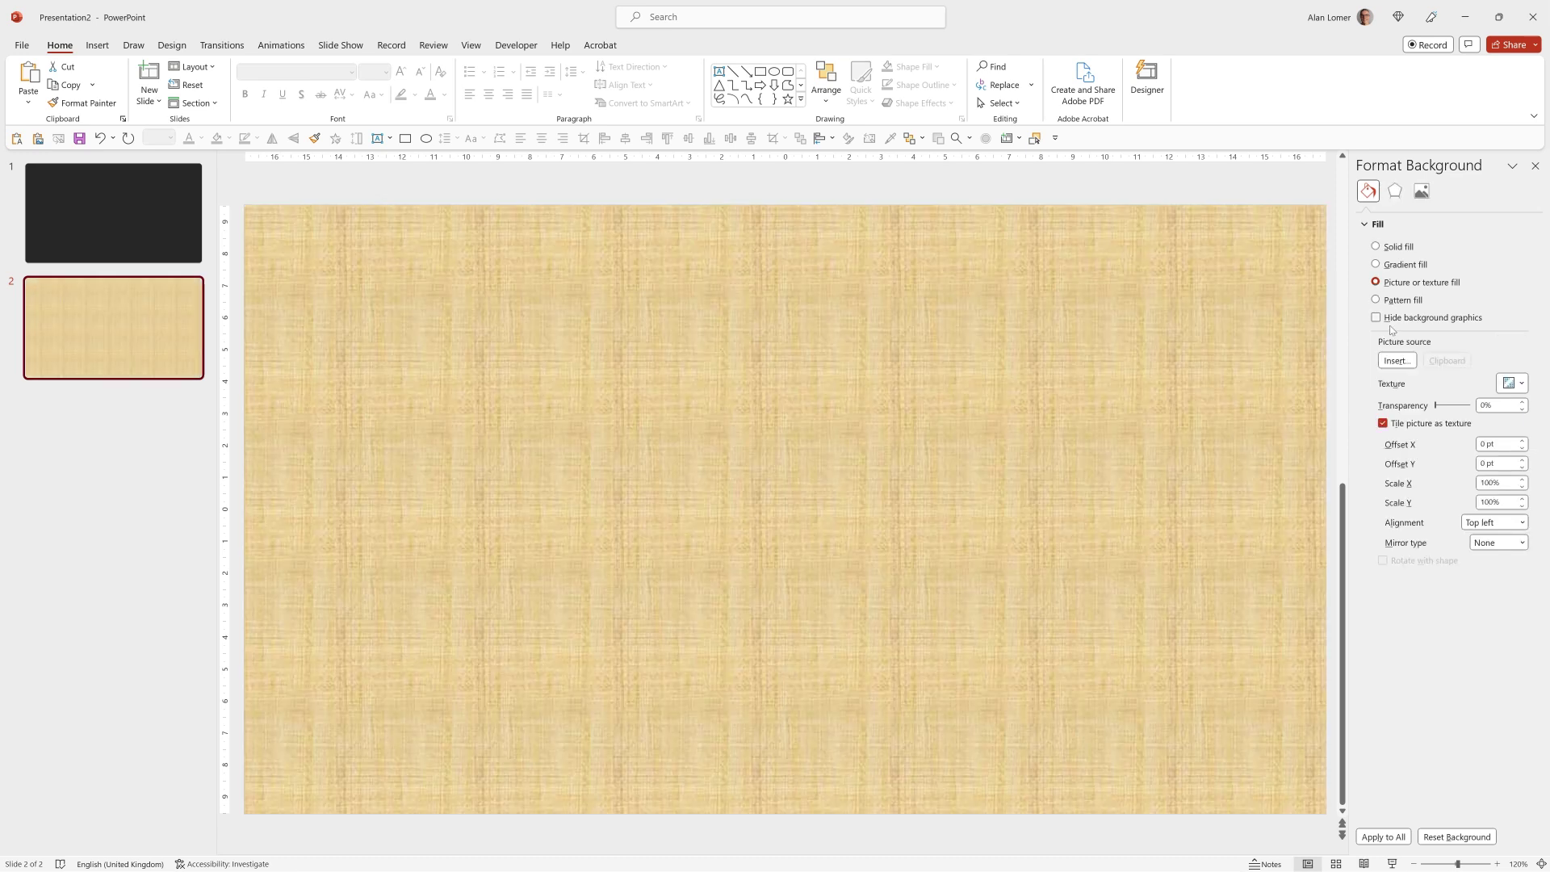
- Search Stock Images for globe and pick an Earth-from-space photo
left_click(1397, 360)
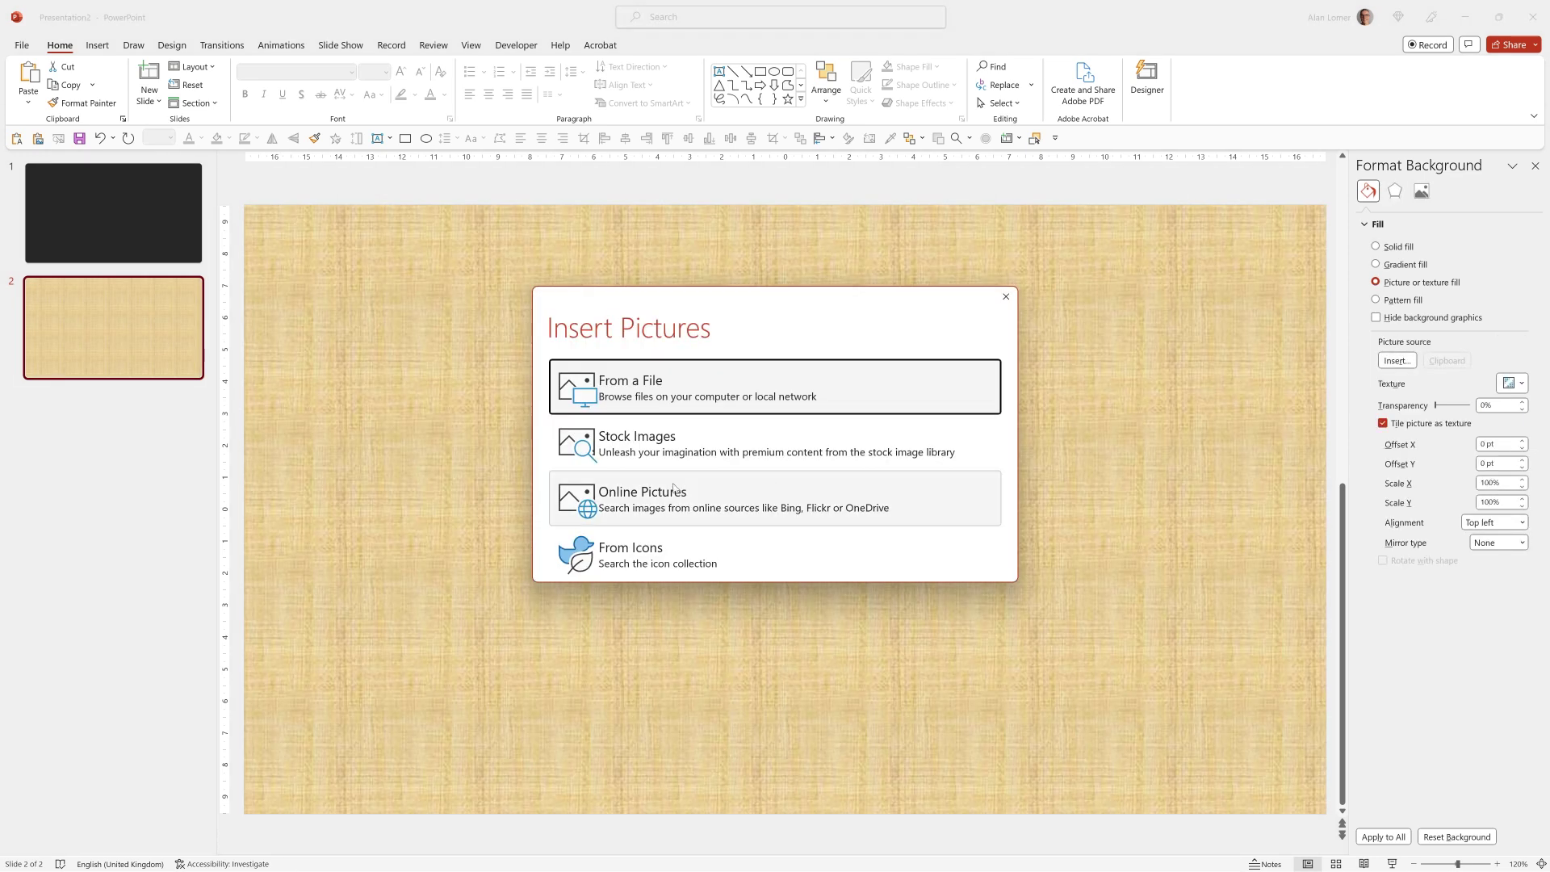
left_click(638, 445)
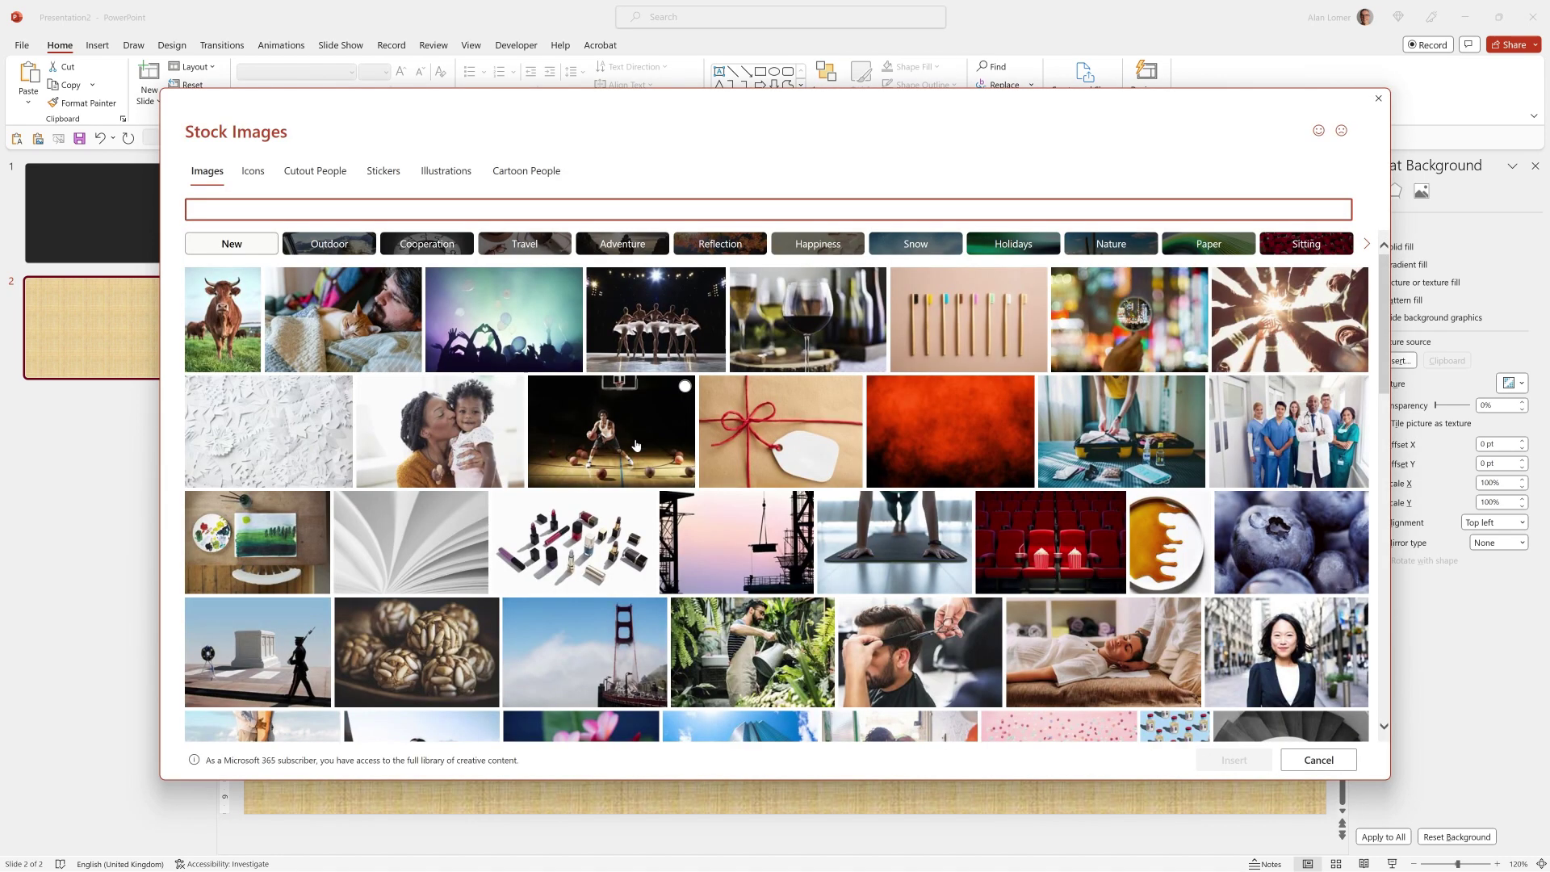
type("globe")
key("Return")
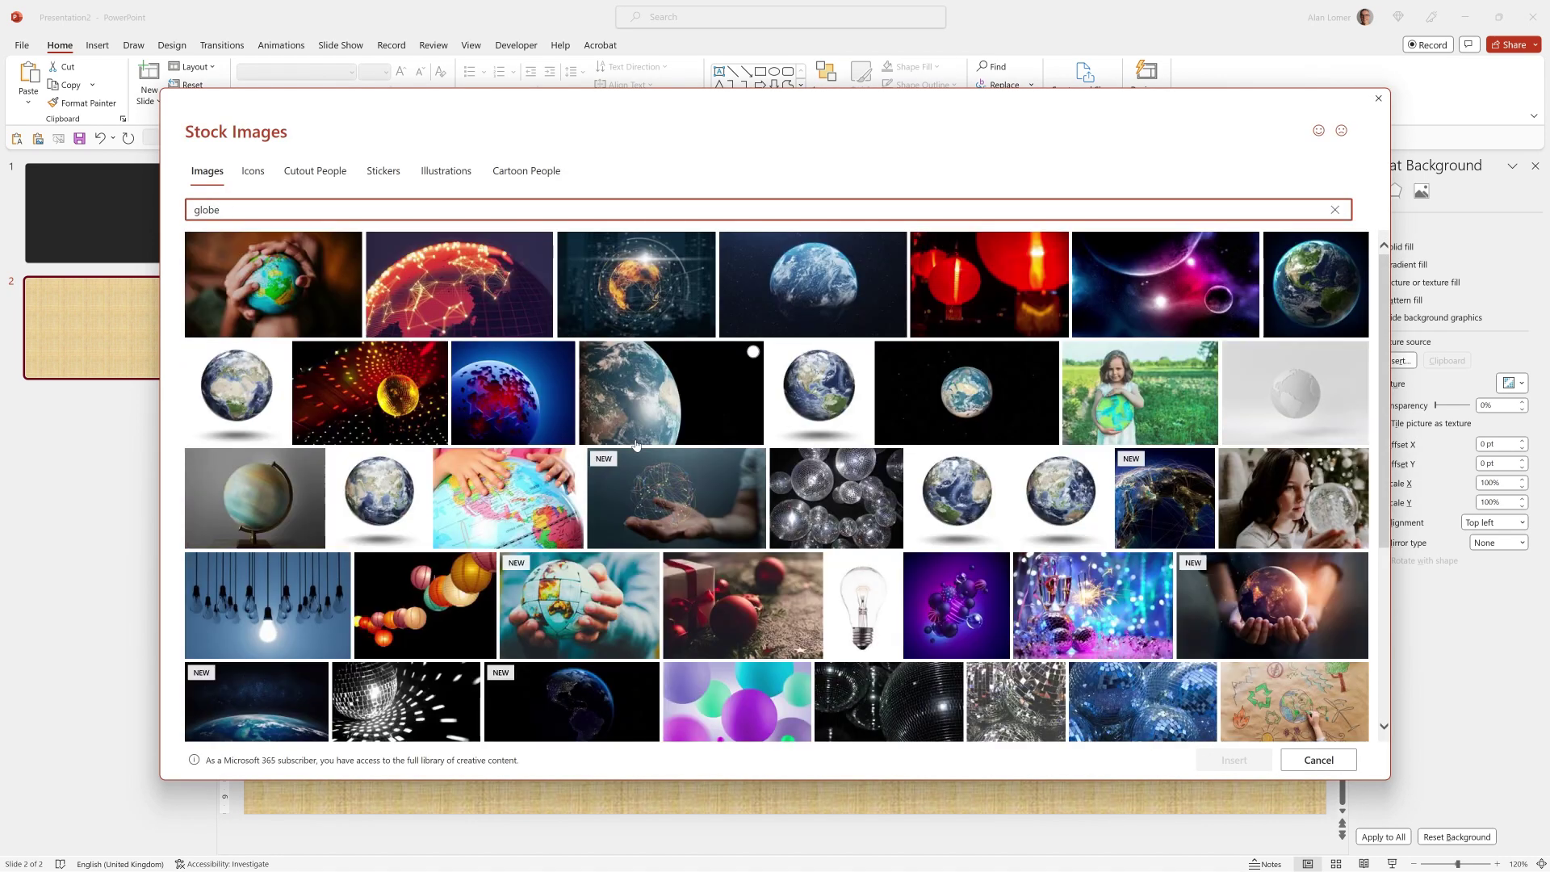
left_click(600, 710)
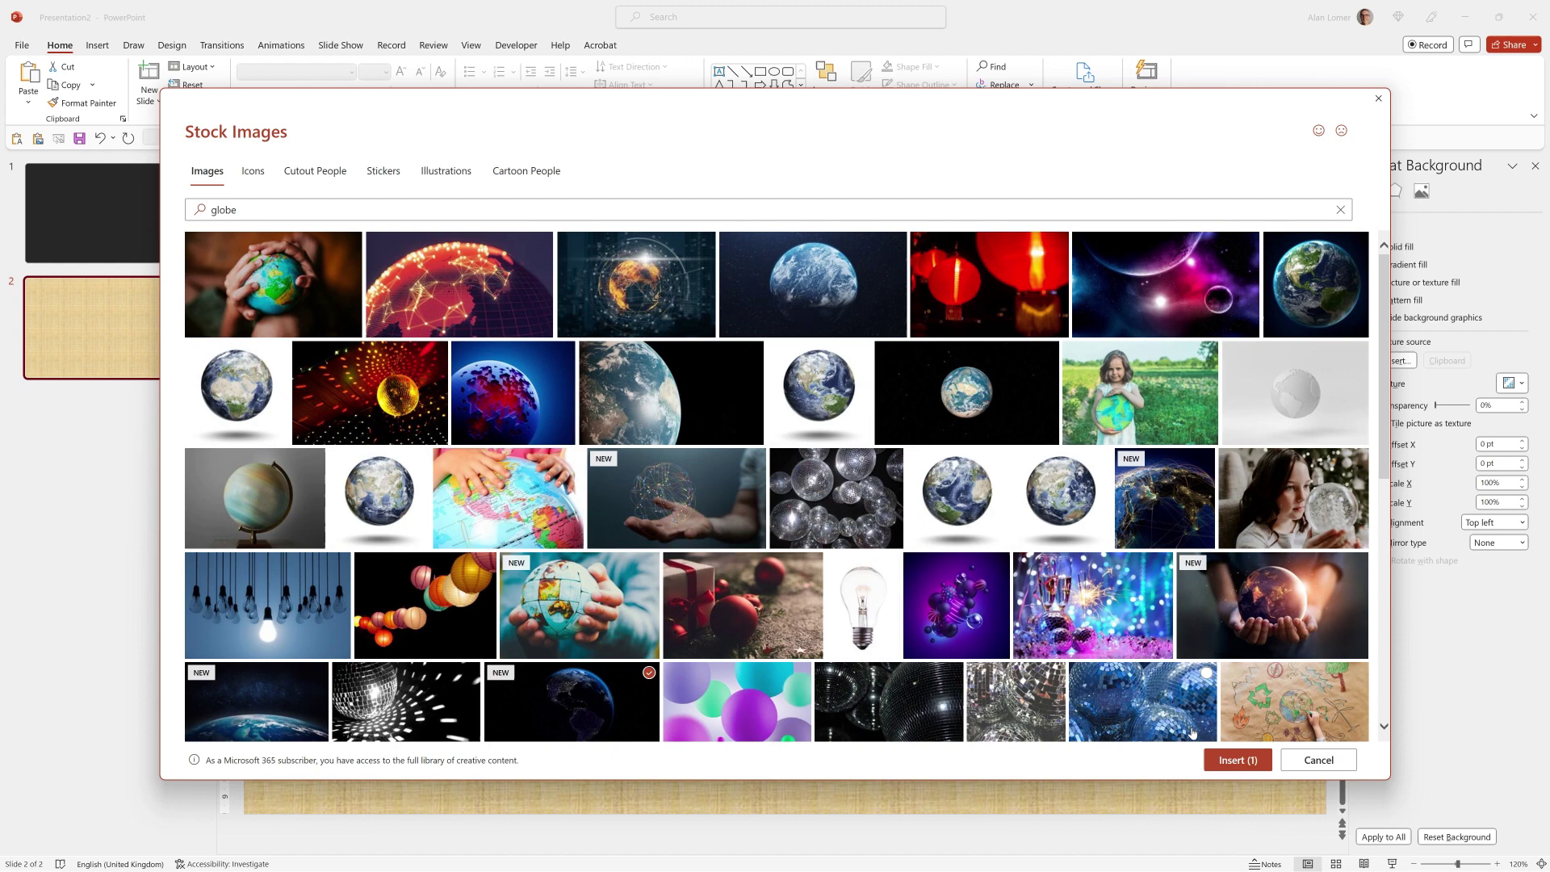
- Apply the Earth photo as the background and add a white SLIDE 1 text box
left_click(1236, 760)
left_click(545, 446)
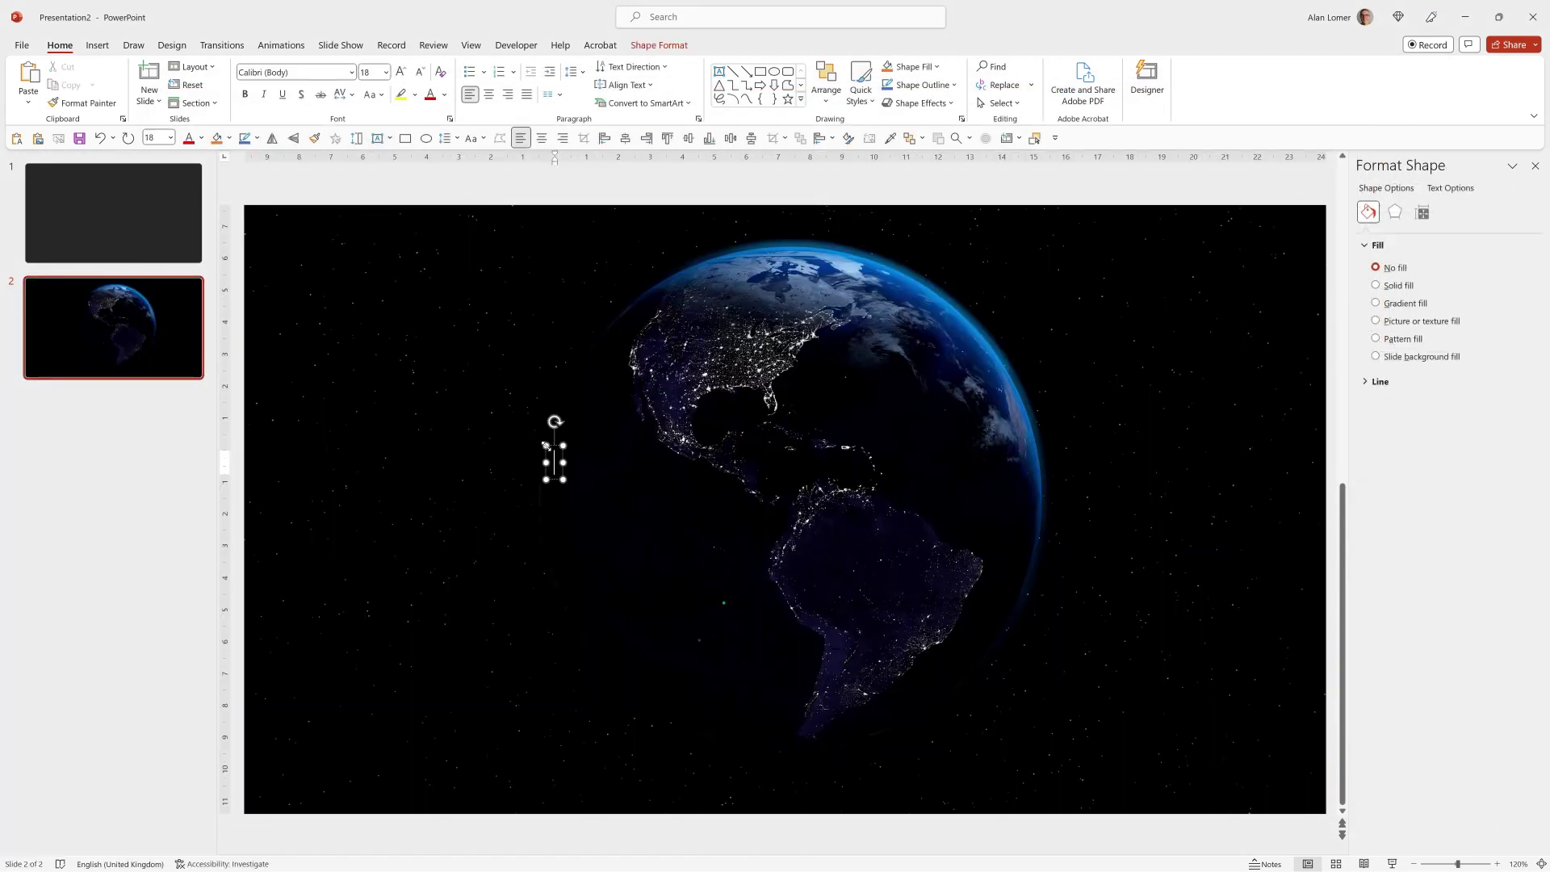
type("Earth")
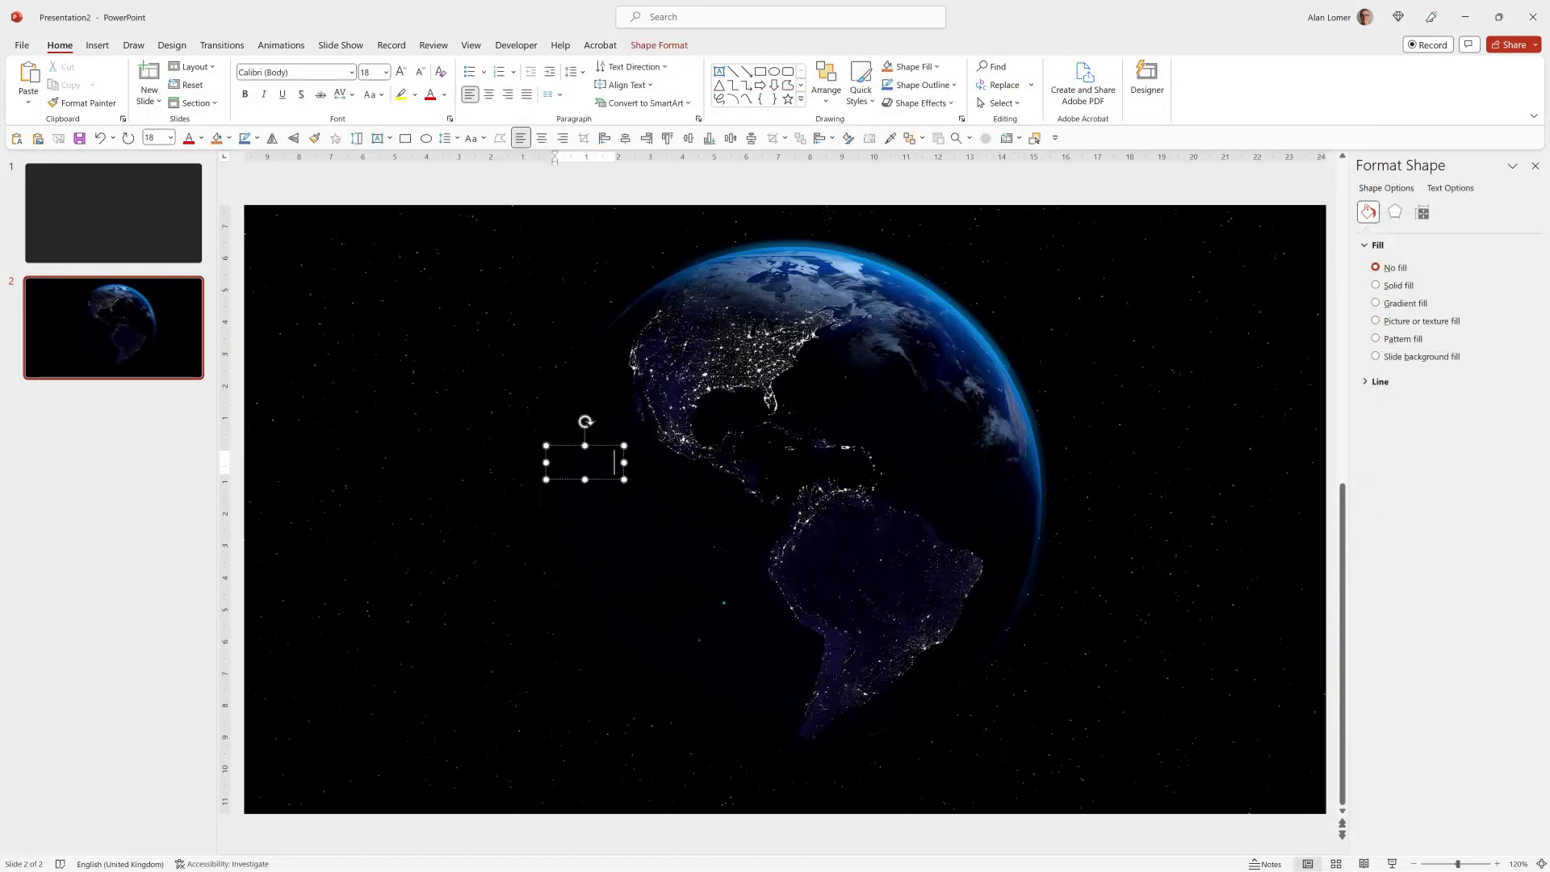
key("ctrl+a")
left_click(444, 94)
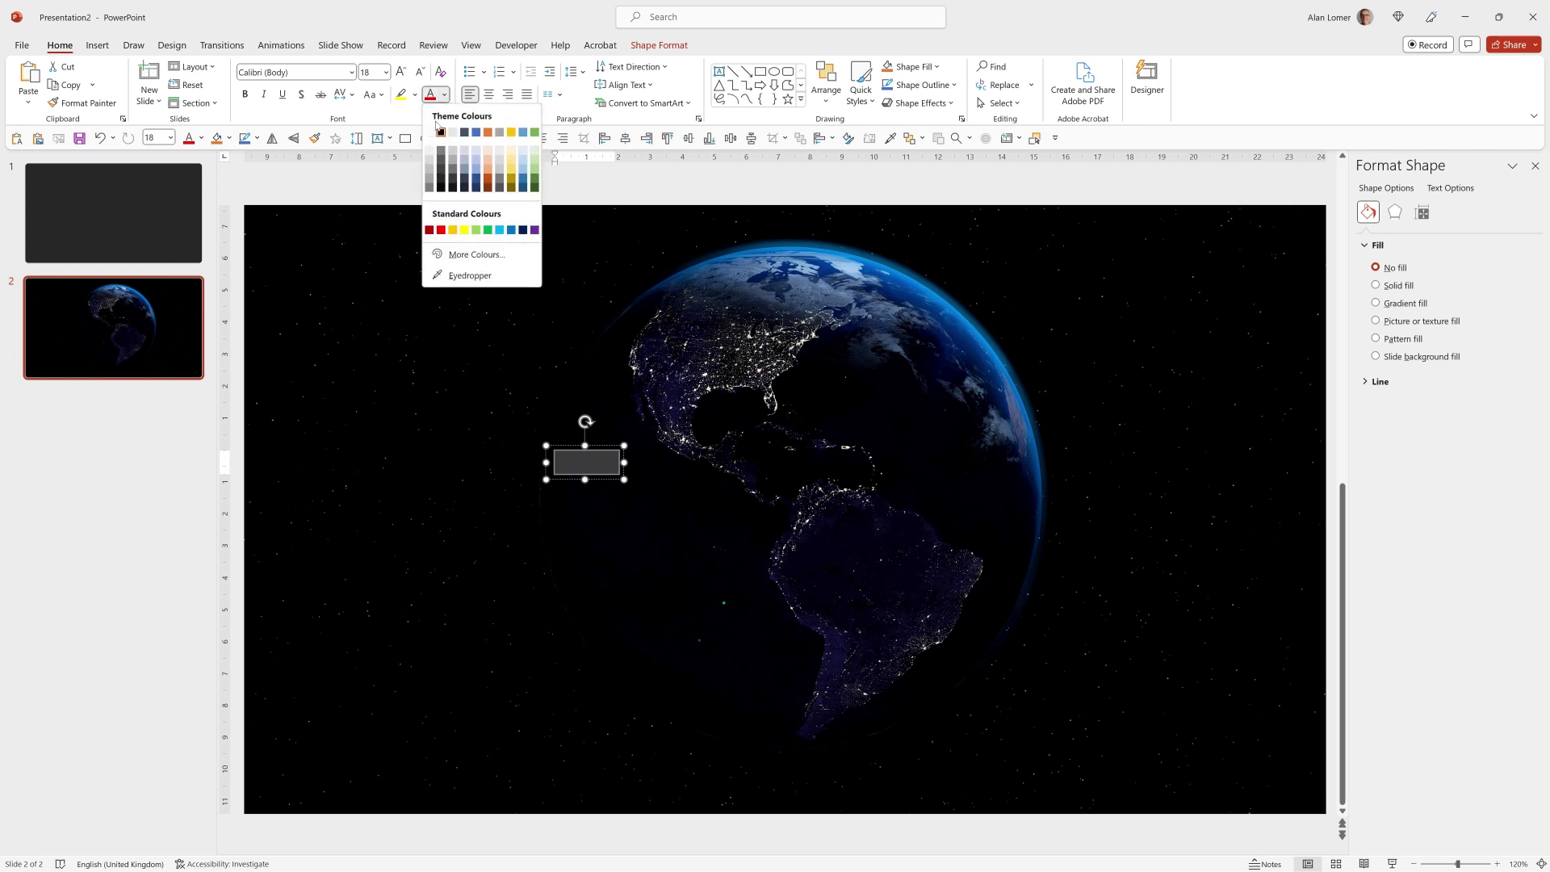
left_click(432, 131)
- Format the title as 200 pt Figtree ExtraBold, centred horizontally and vertically
left_click(291, 71)
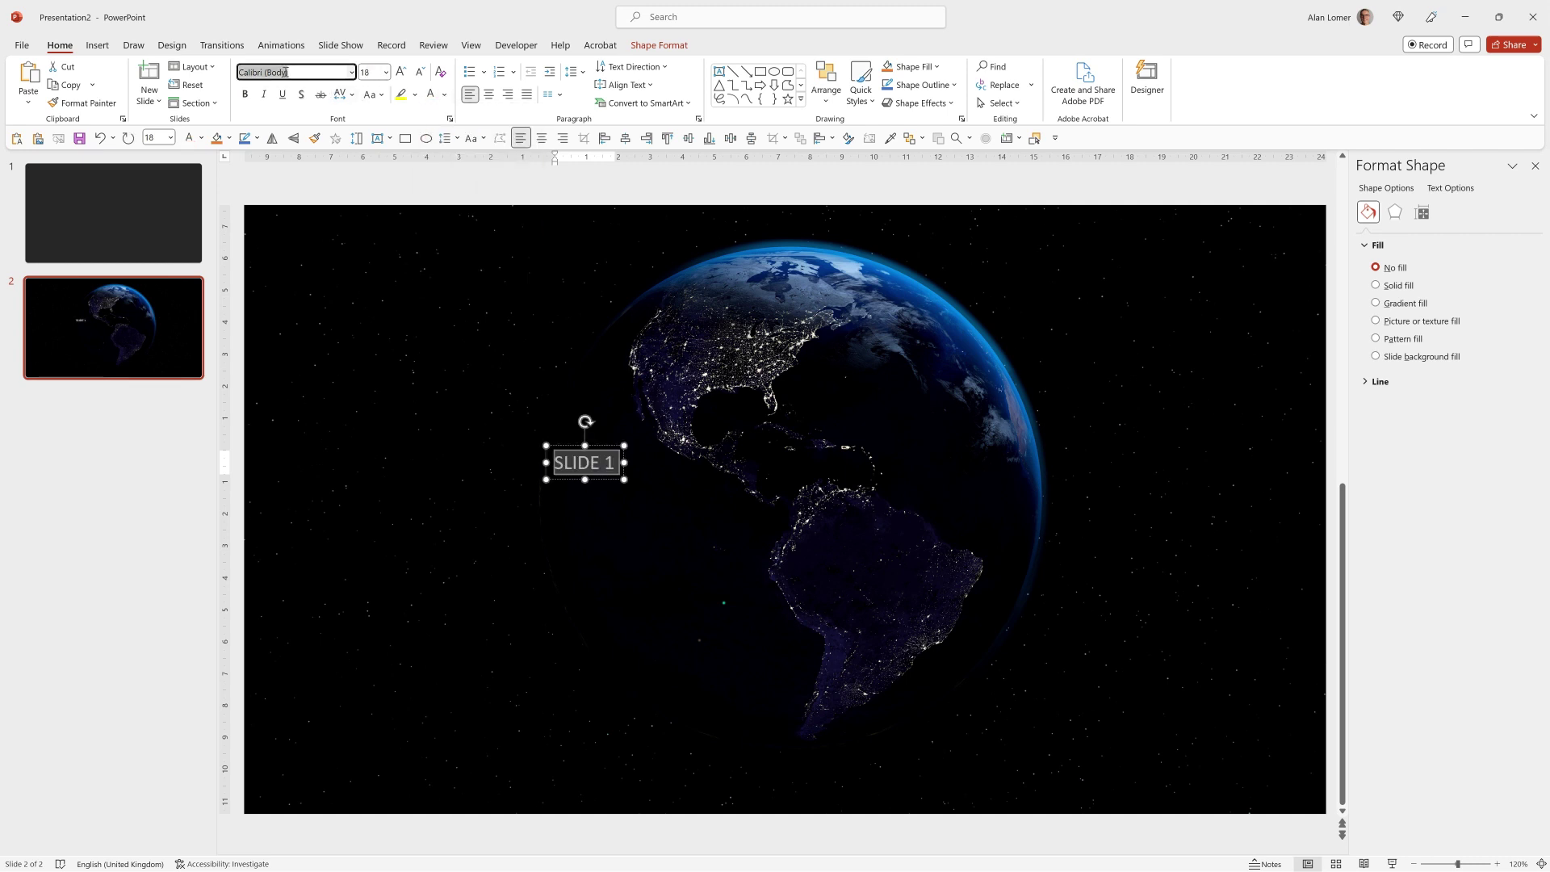
type("Figtree ExtraBold")
key("Tab")
type("200")
key("Return")
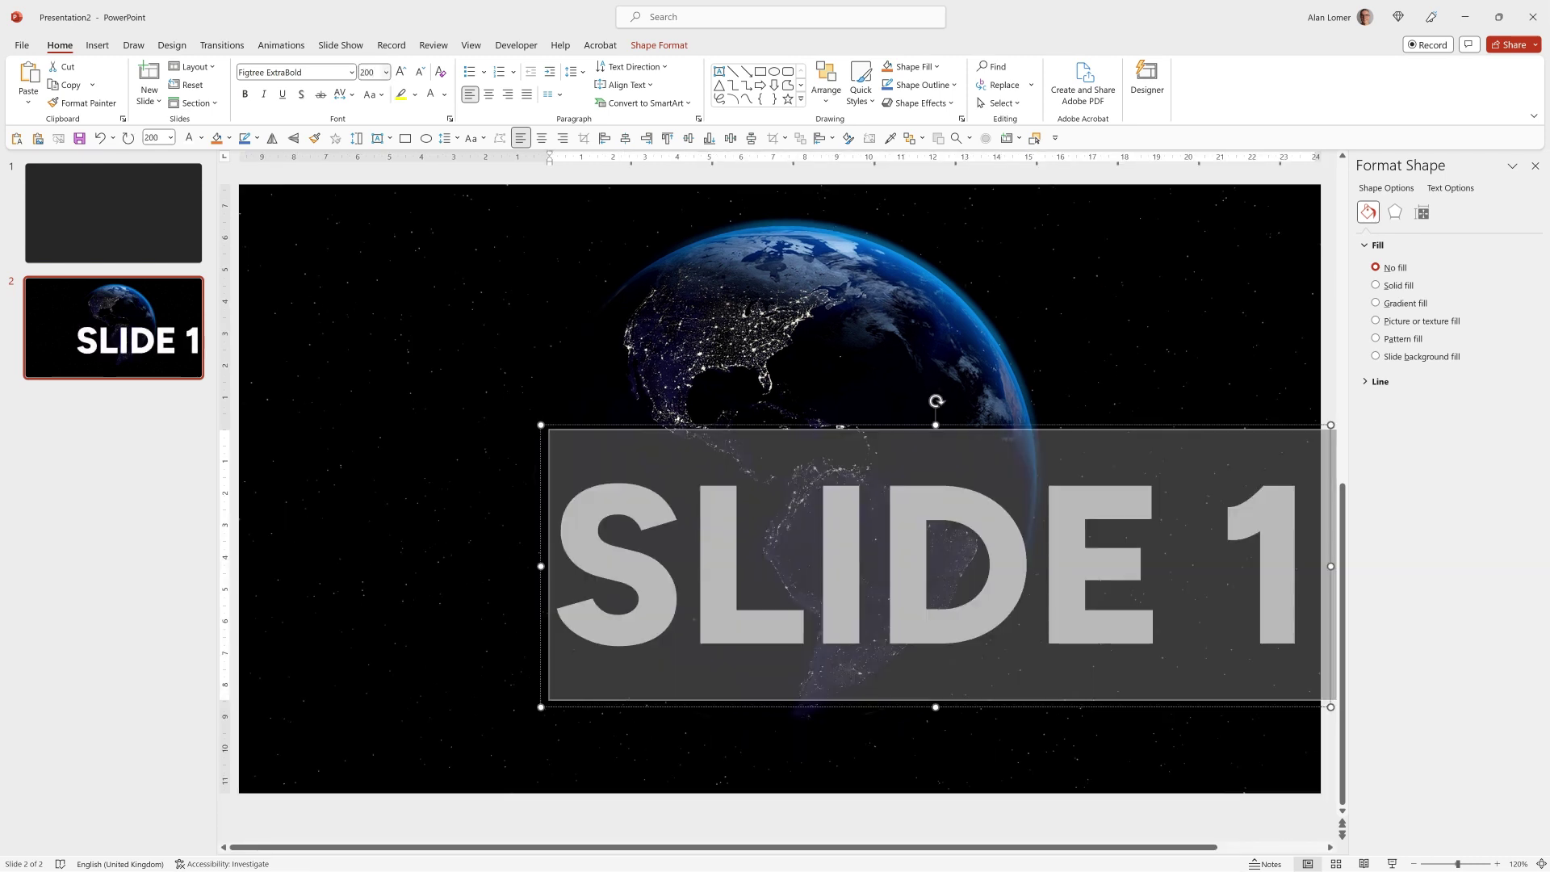
left_click(689, 138)
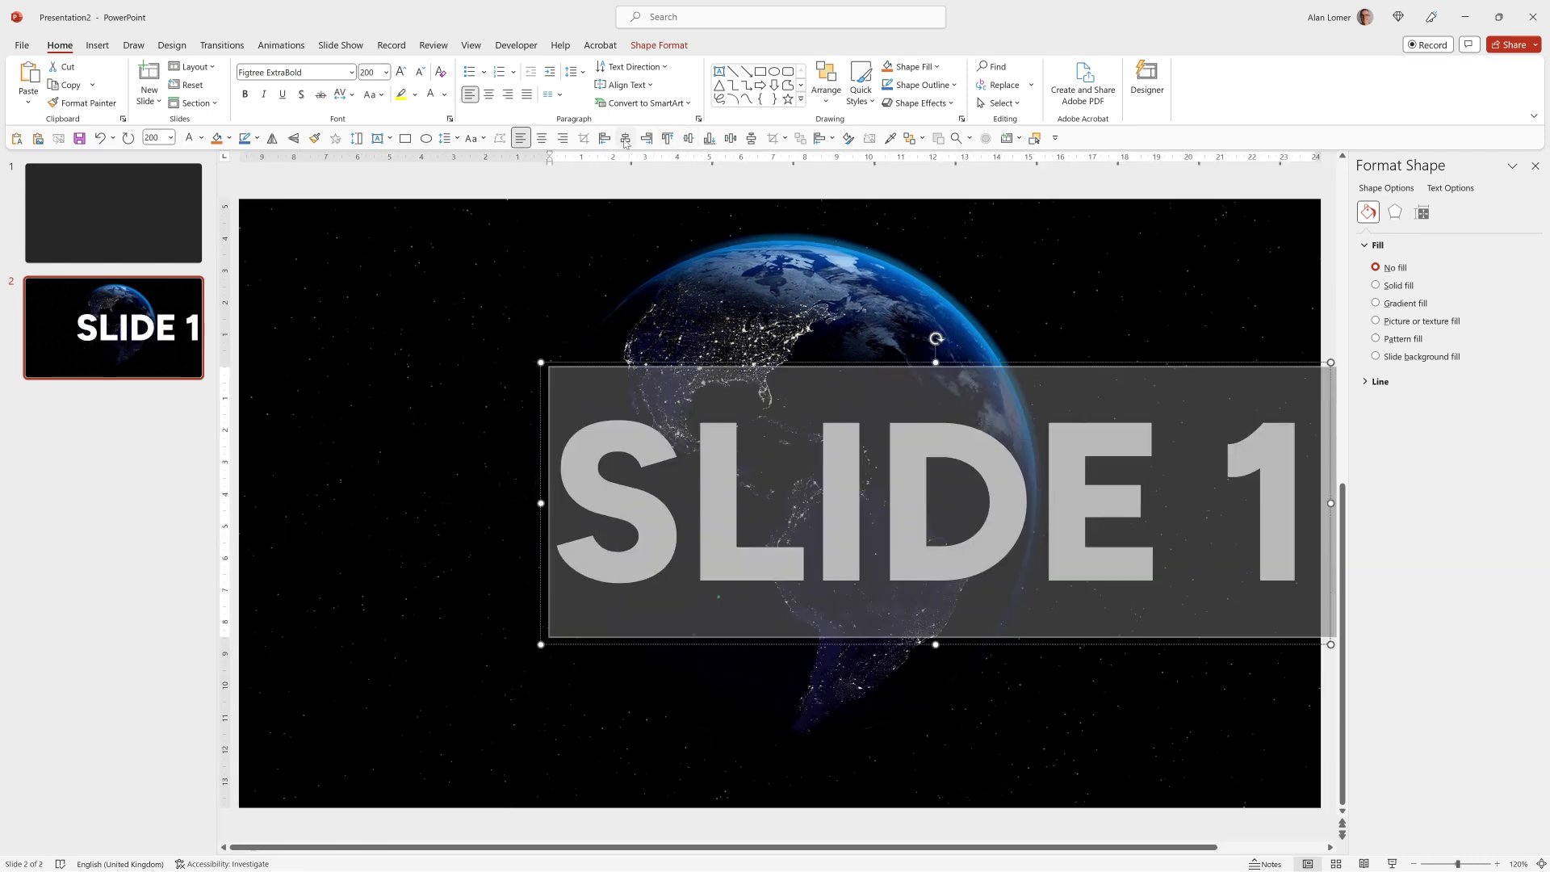
left_click(625, 138)
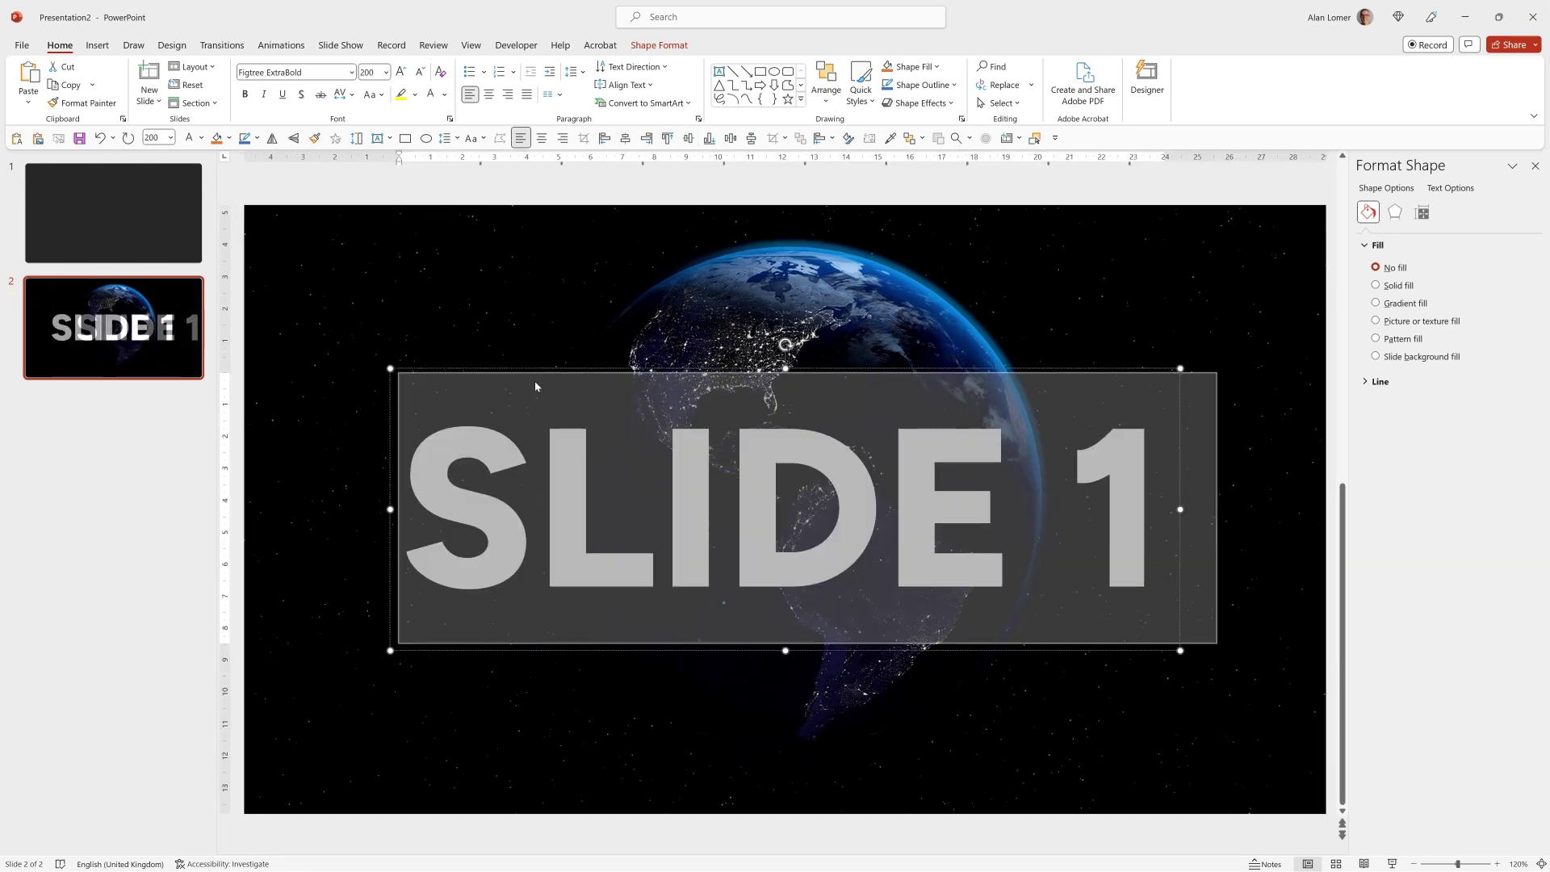
left_click(95, 350)
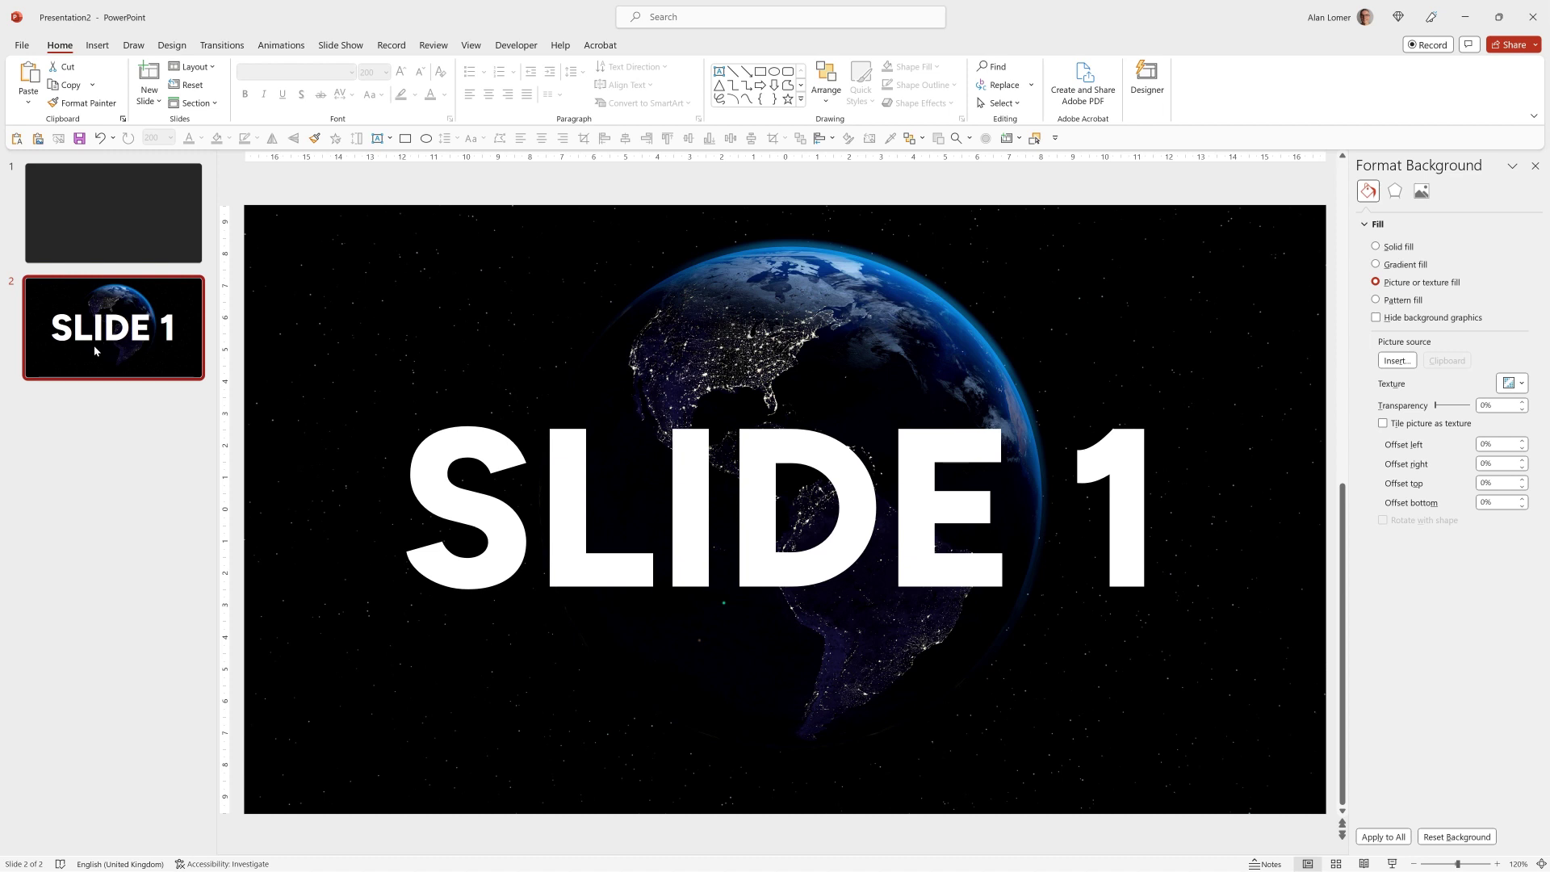
- Duplicate slide 2, change its title to SLIDE 2, and browse stock images for a new background
key("ctrl+d")
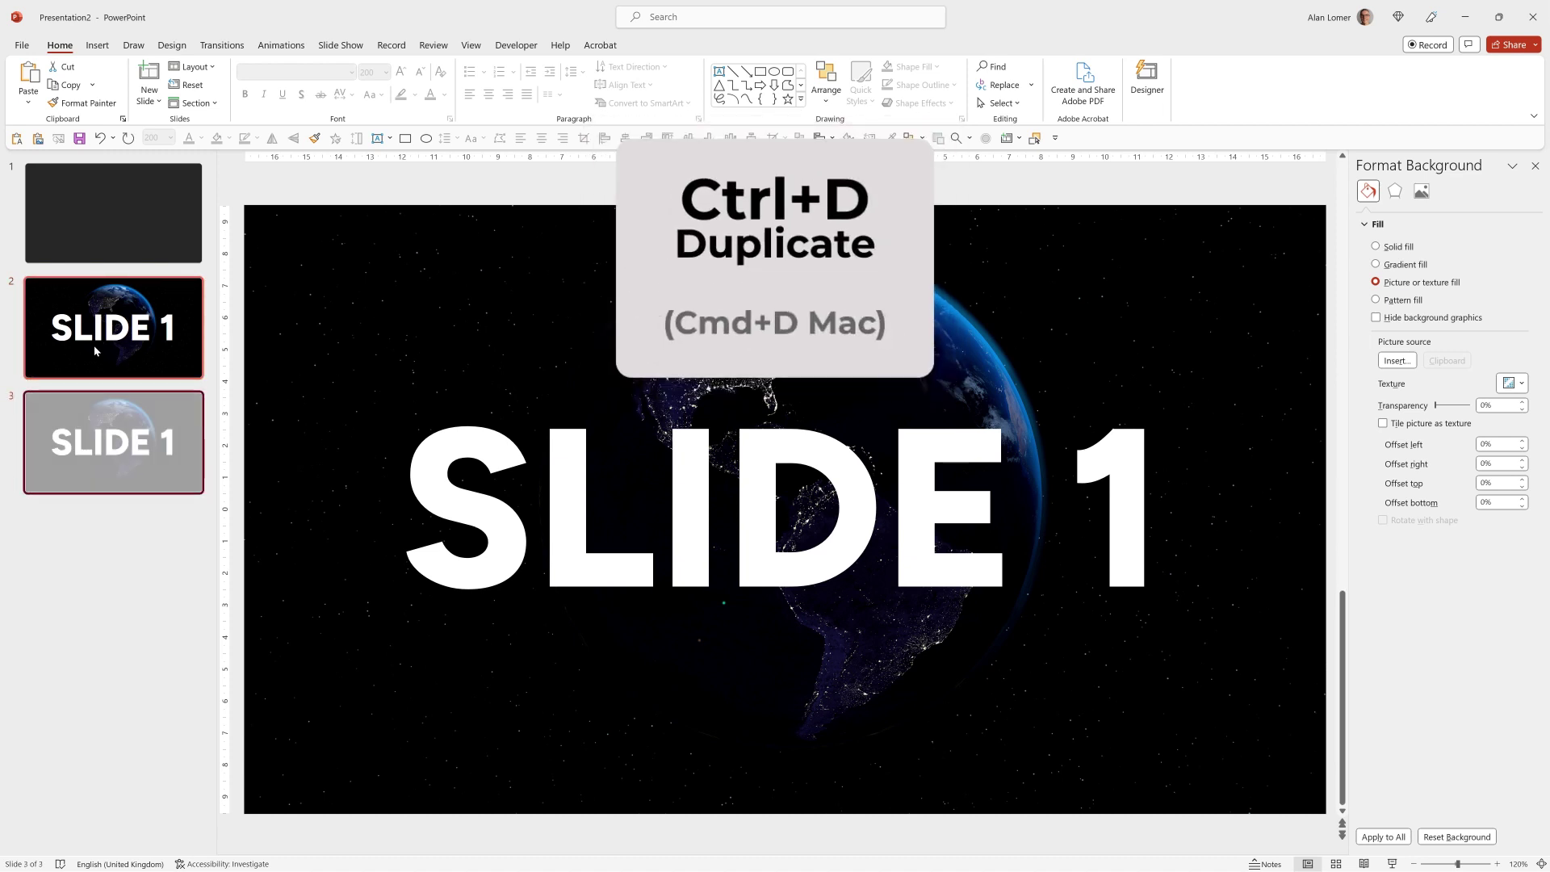
double_click(1096, 515)
type("2")
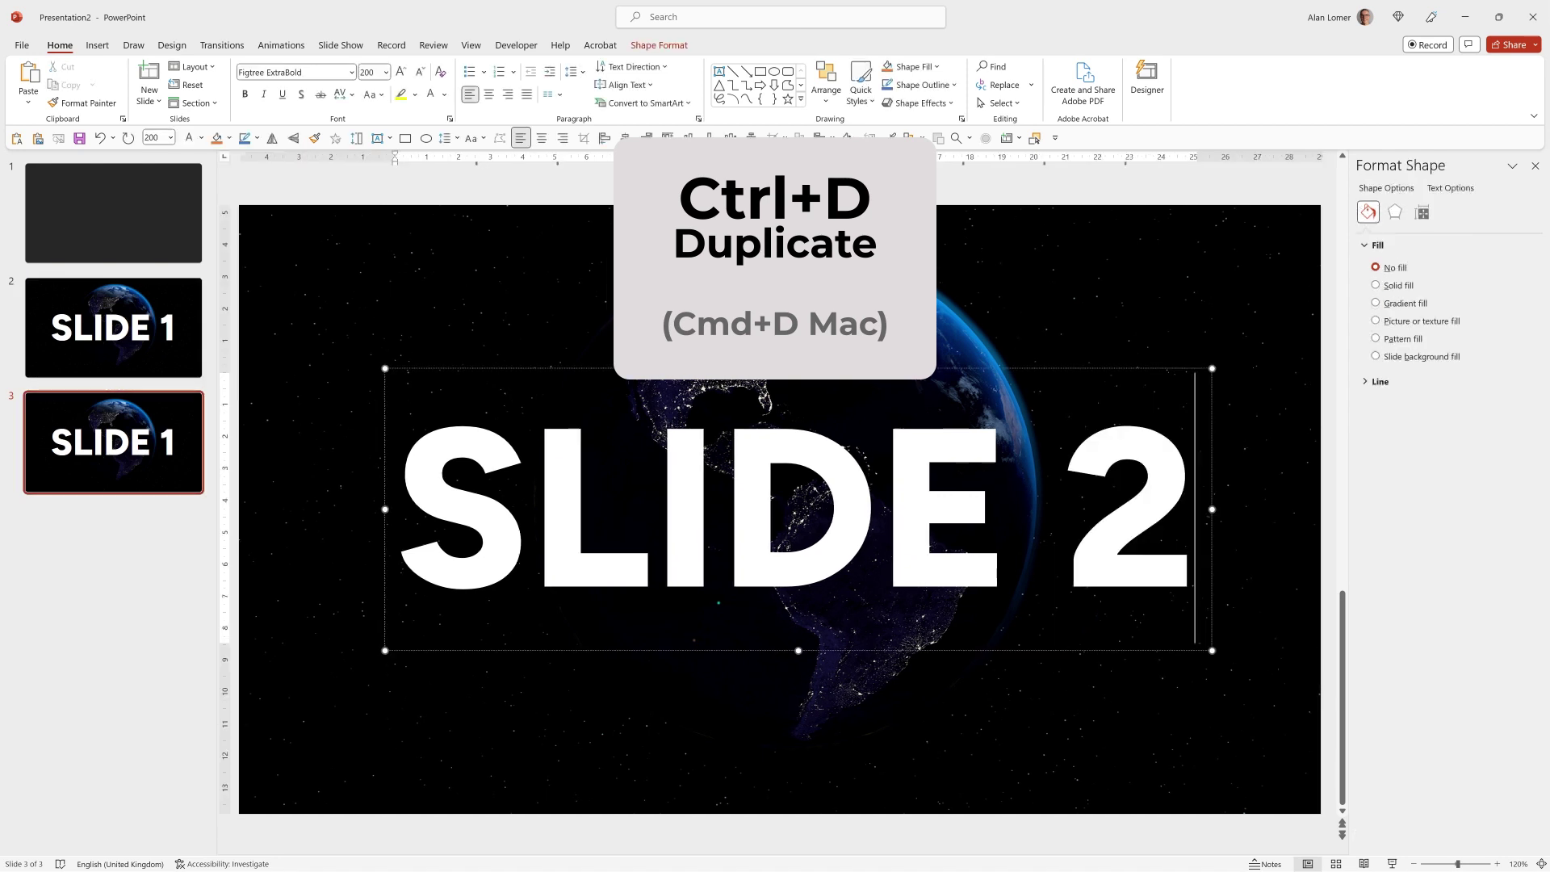
left_click(636, 327)
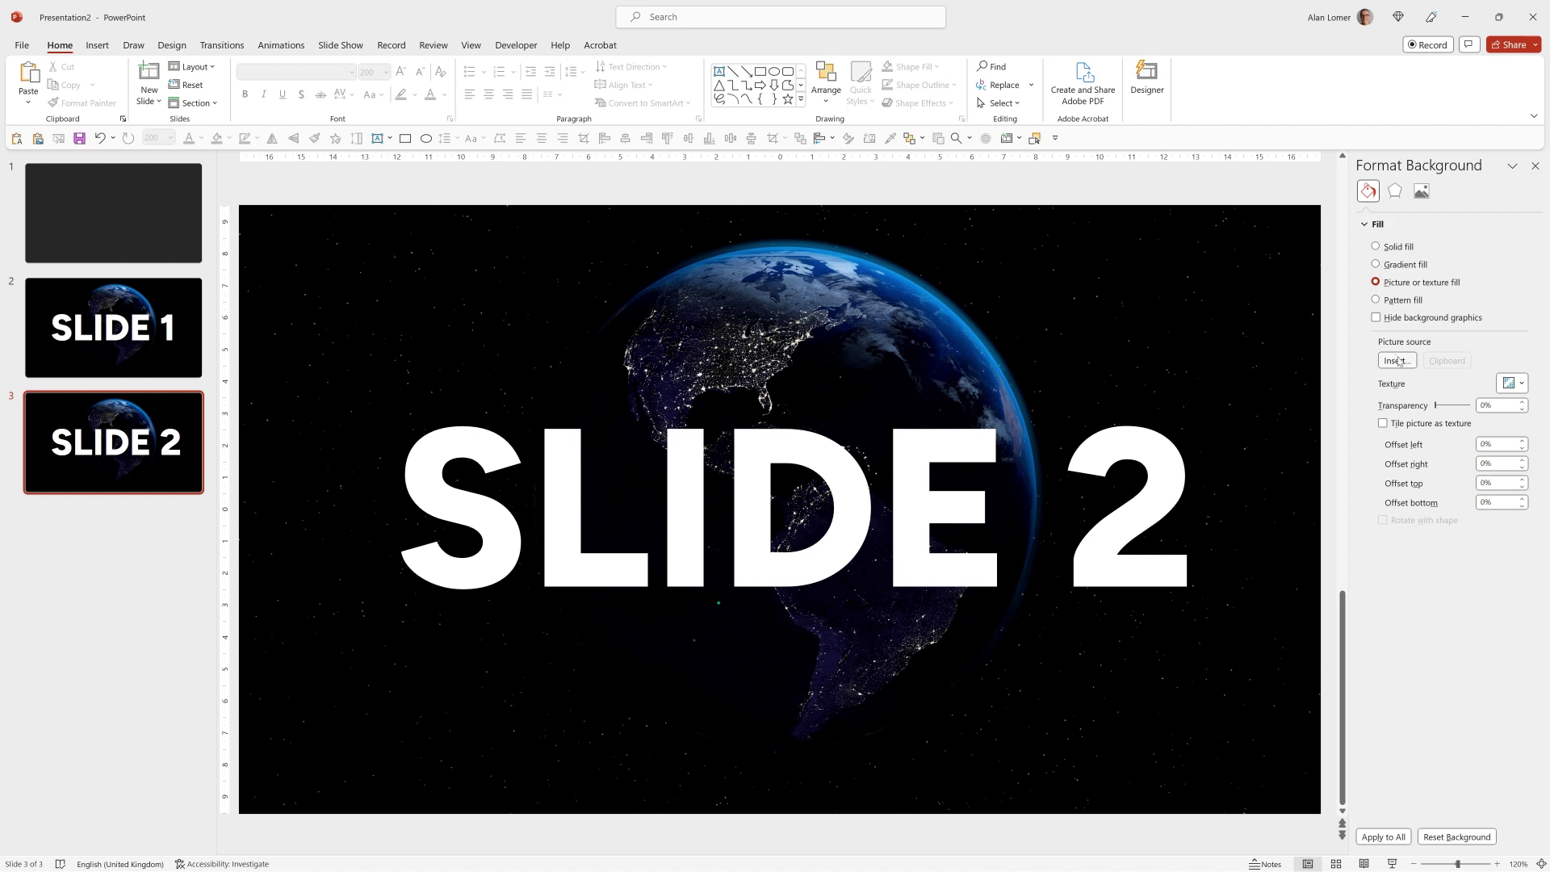
left_click(1397, 361)
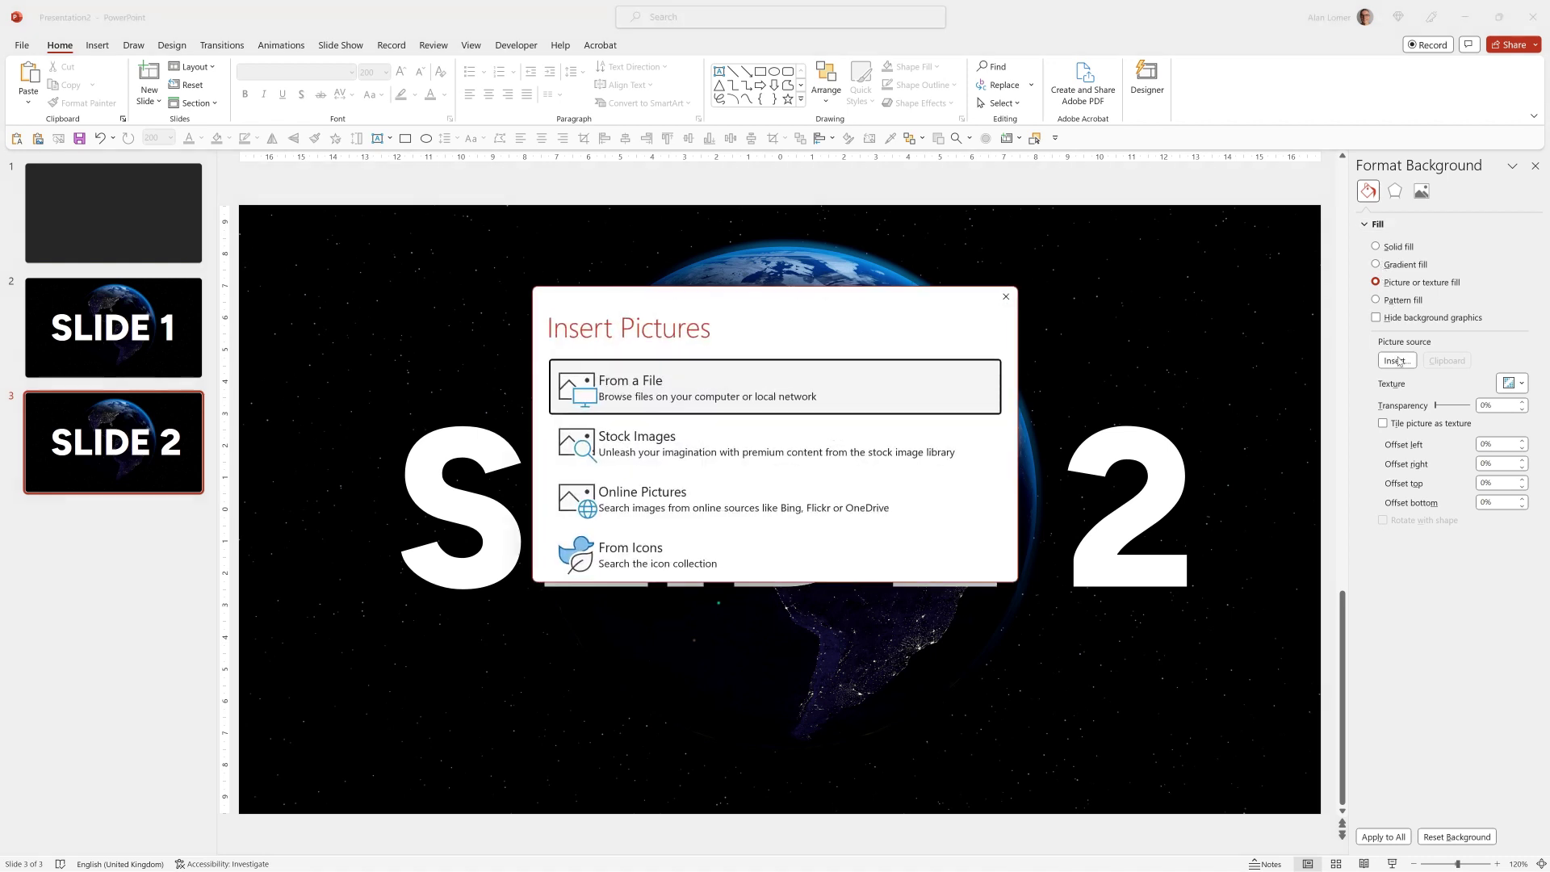
left_click(650, 438)
- Search stock images for 'trees and road' and use the aerial forest-road photo as background
type("trees and road")
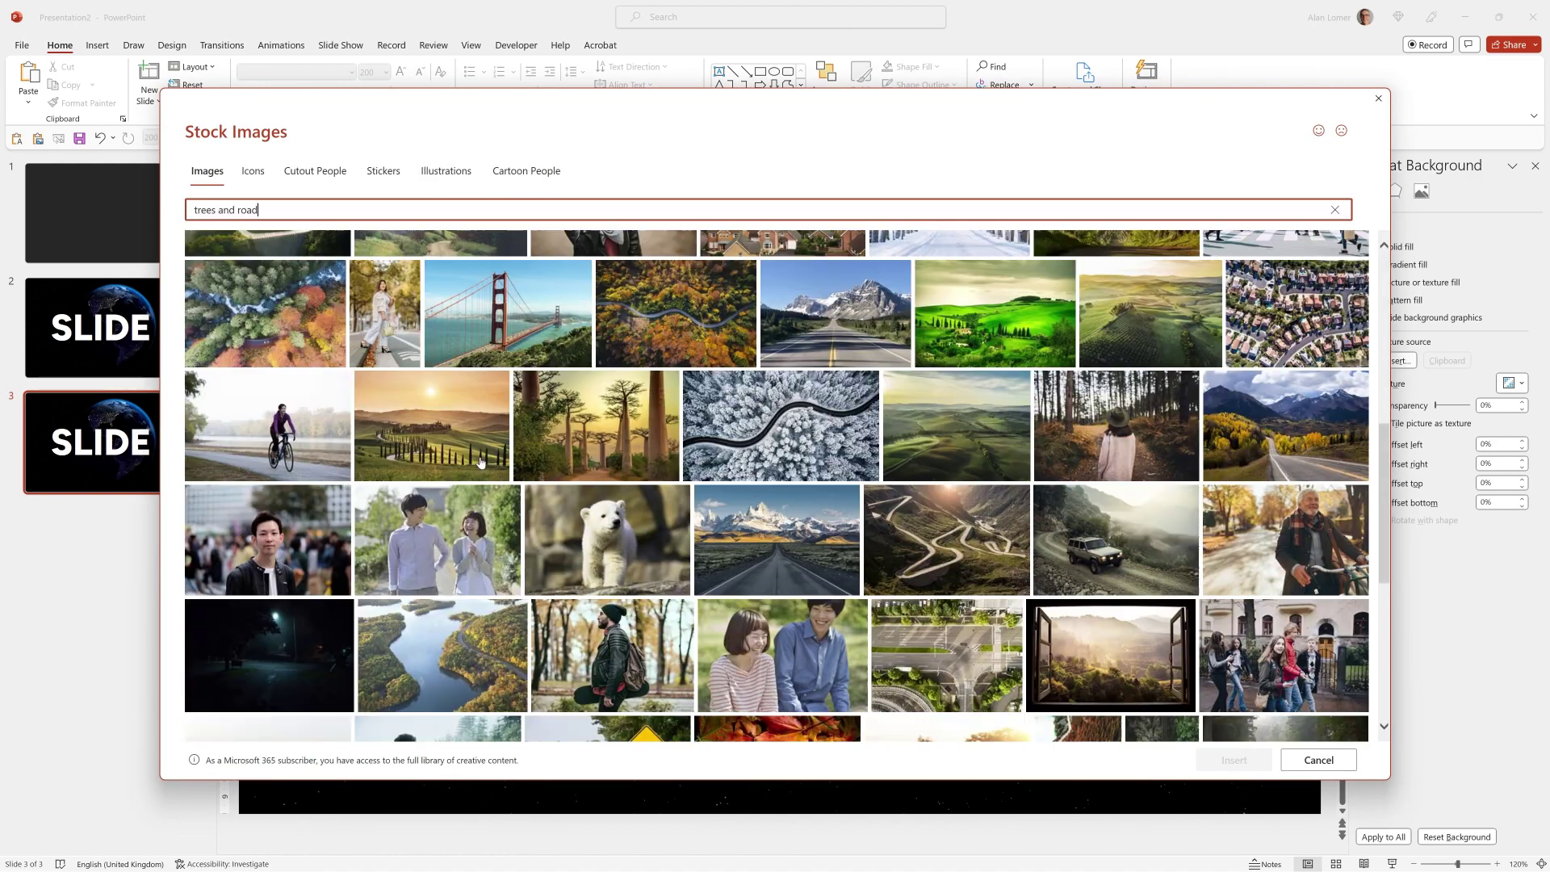
scroll(480, 462, "down", 6)
left_click(434, 560)
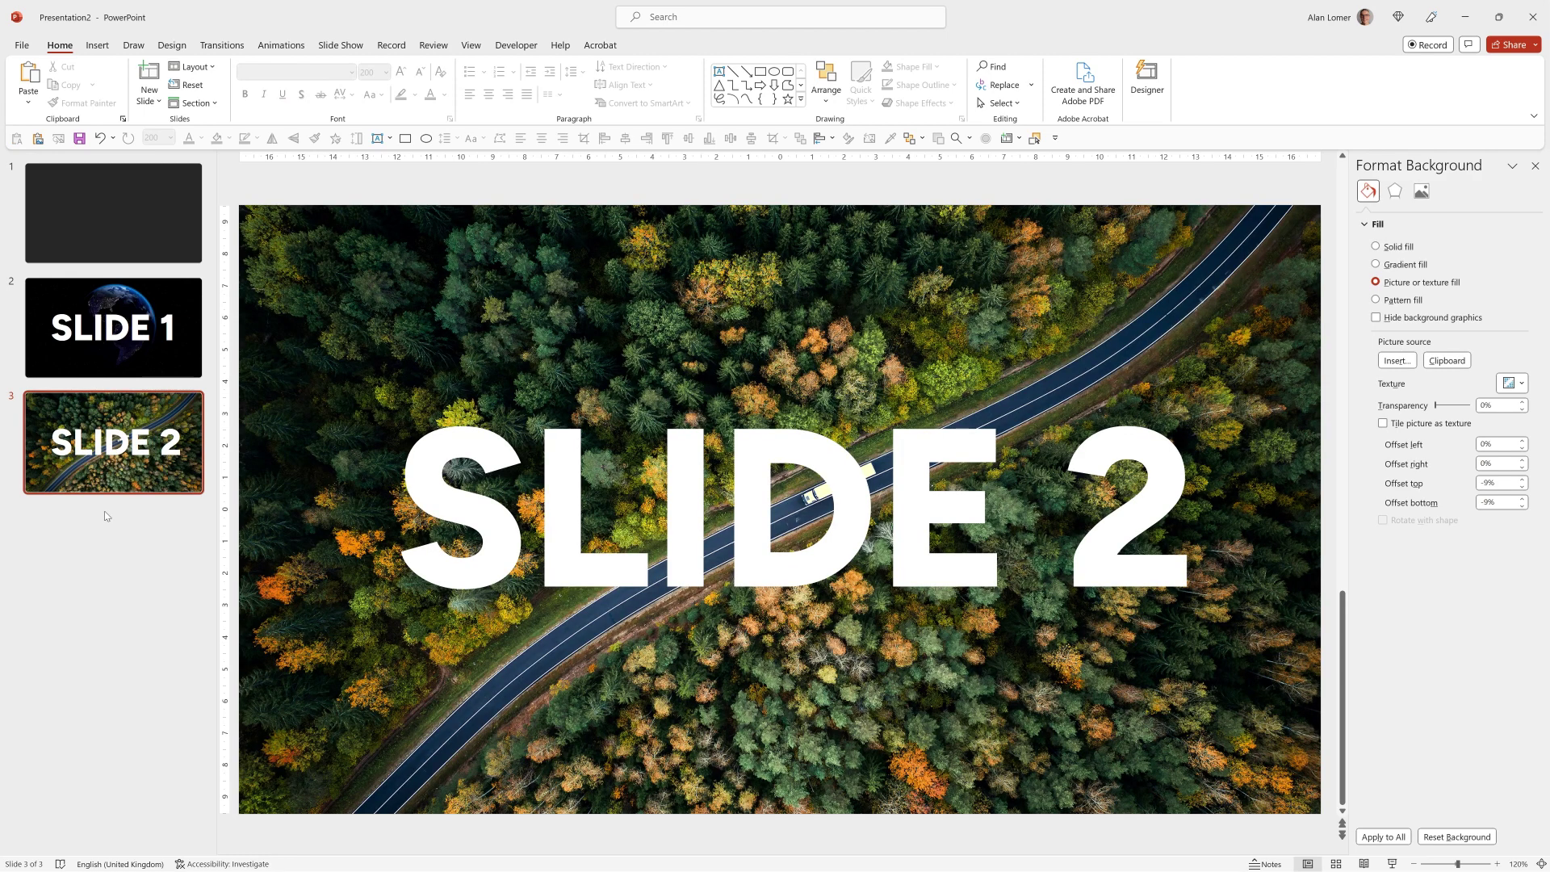
- Paste the SLIDE 3–5 slides into the deck, keeping source formatting
right_click(104, 516)
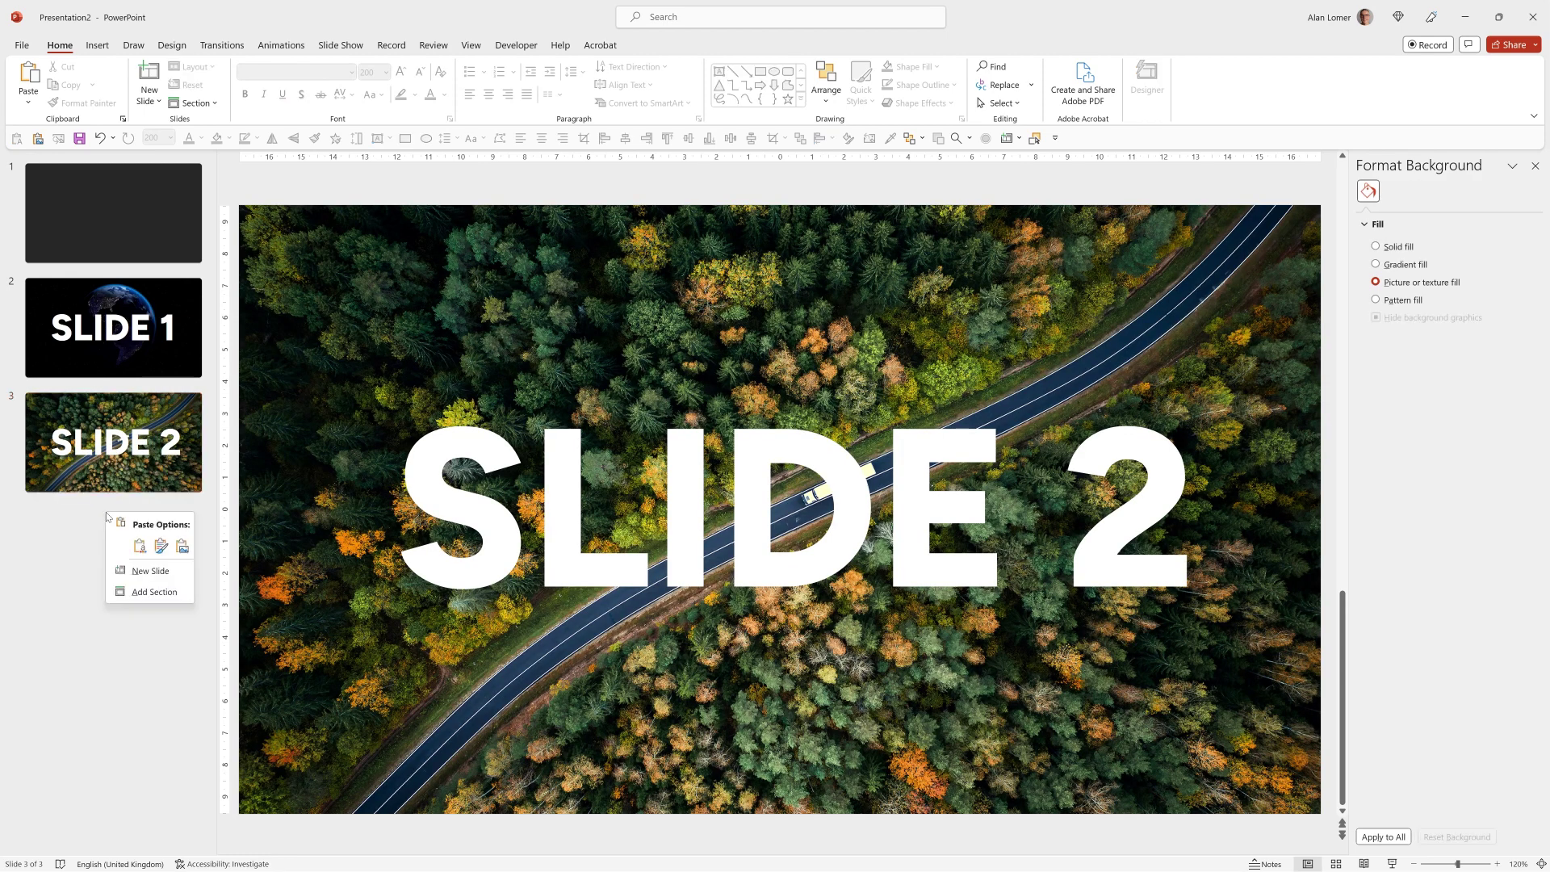
left_click(159, 547)
left_click(90, 217)
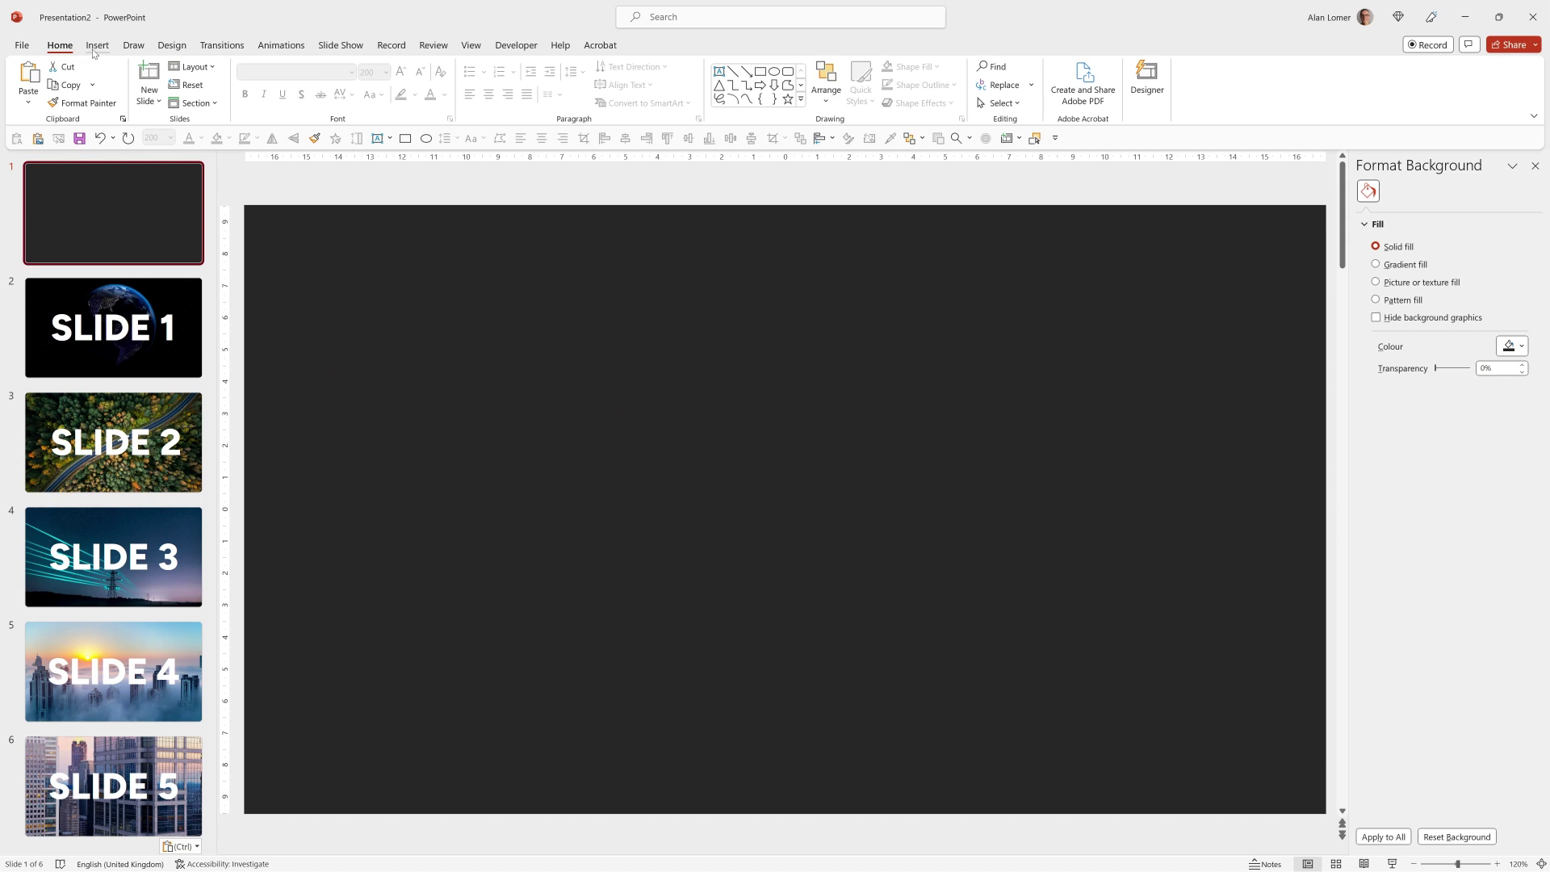
- Insert slide zooms for slides 2–6 (SLIDE 1–5) onto the dark first slide
left_click(95, 49)
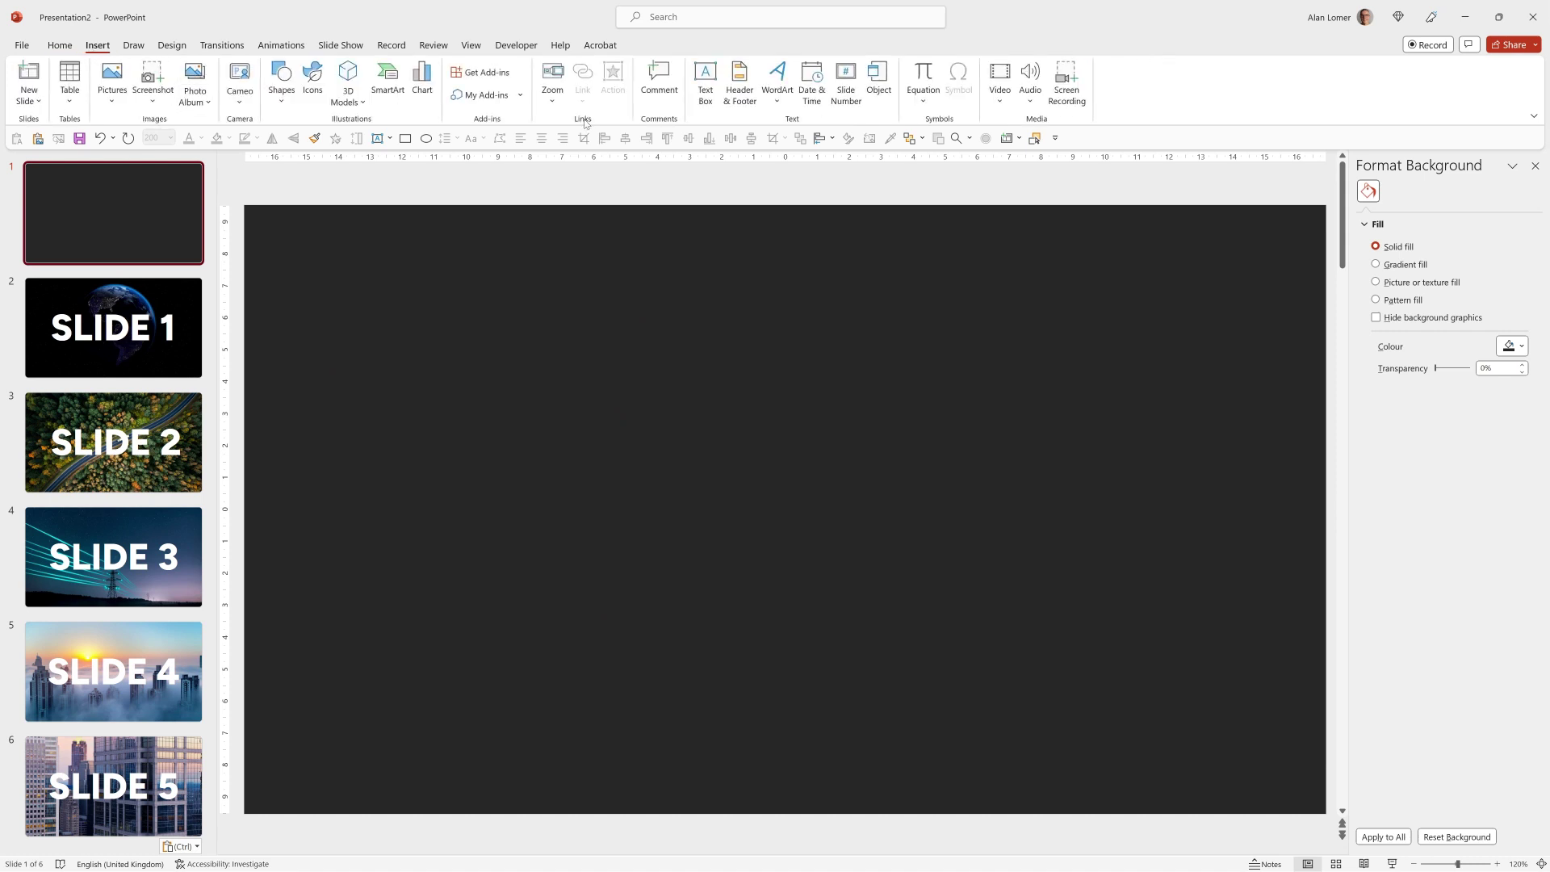
left_click(554, 102)
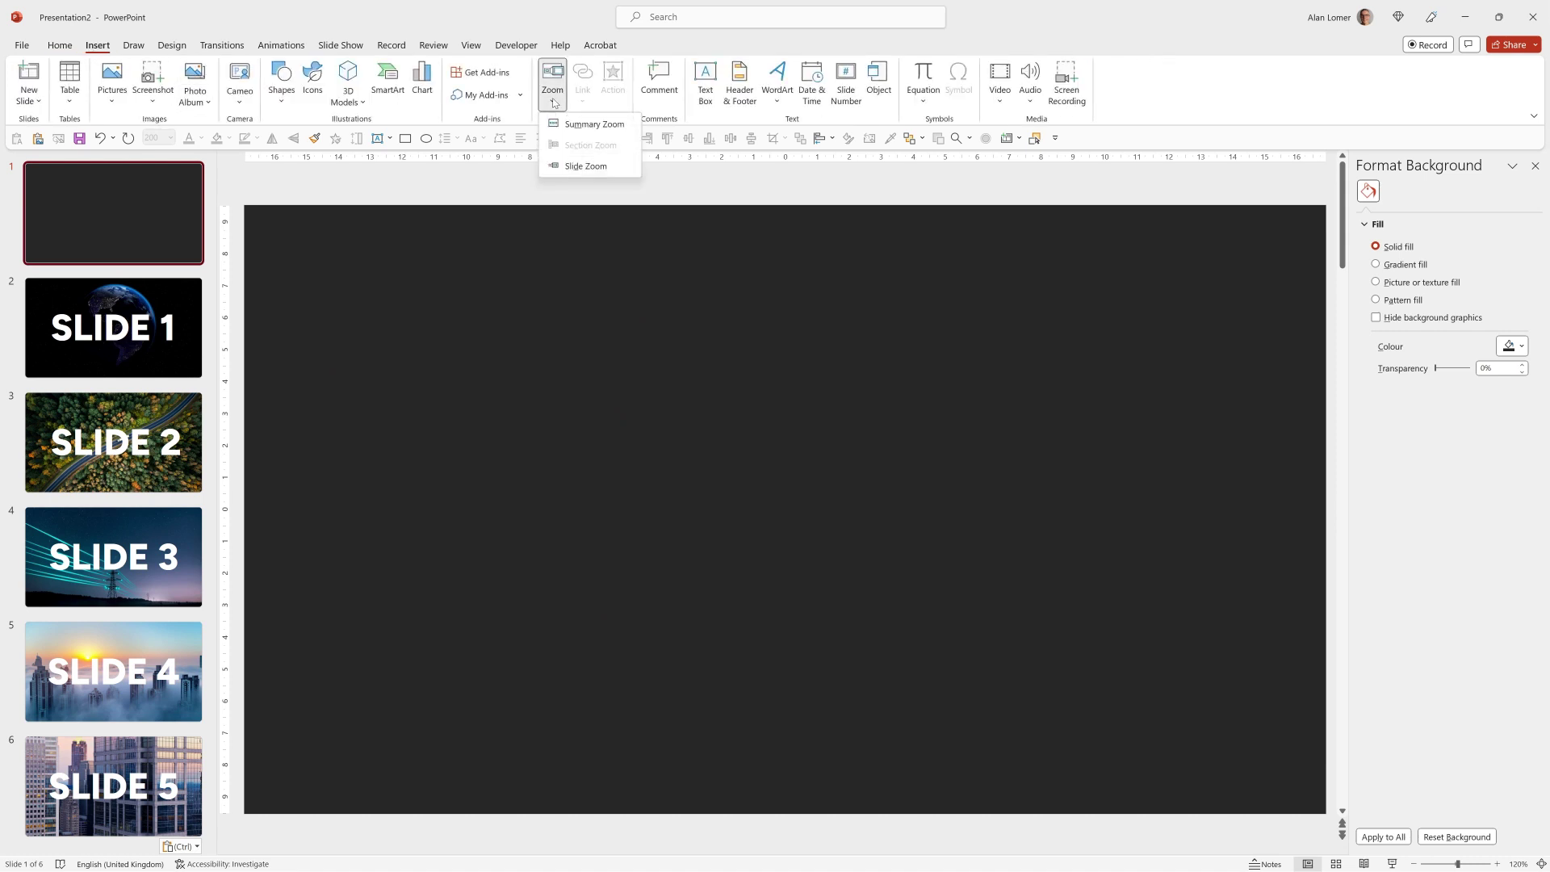
left_click(584, 166)
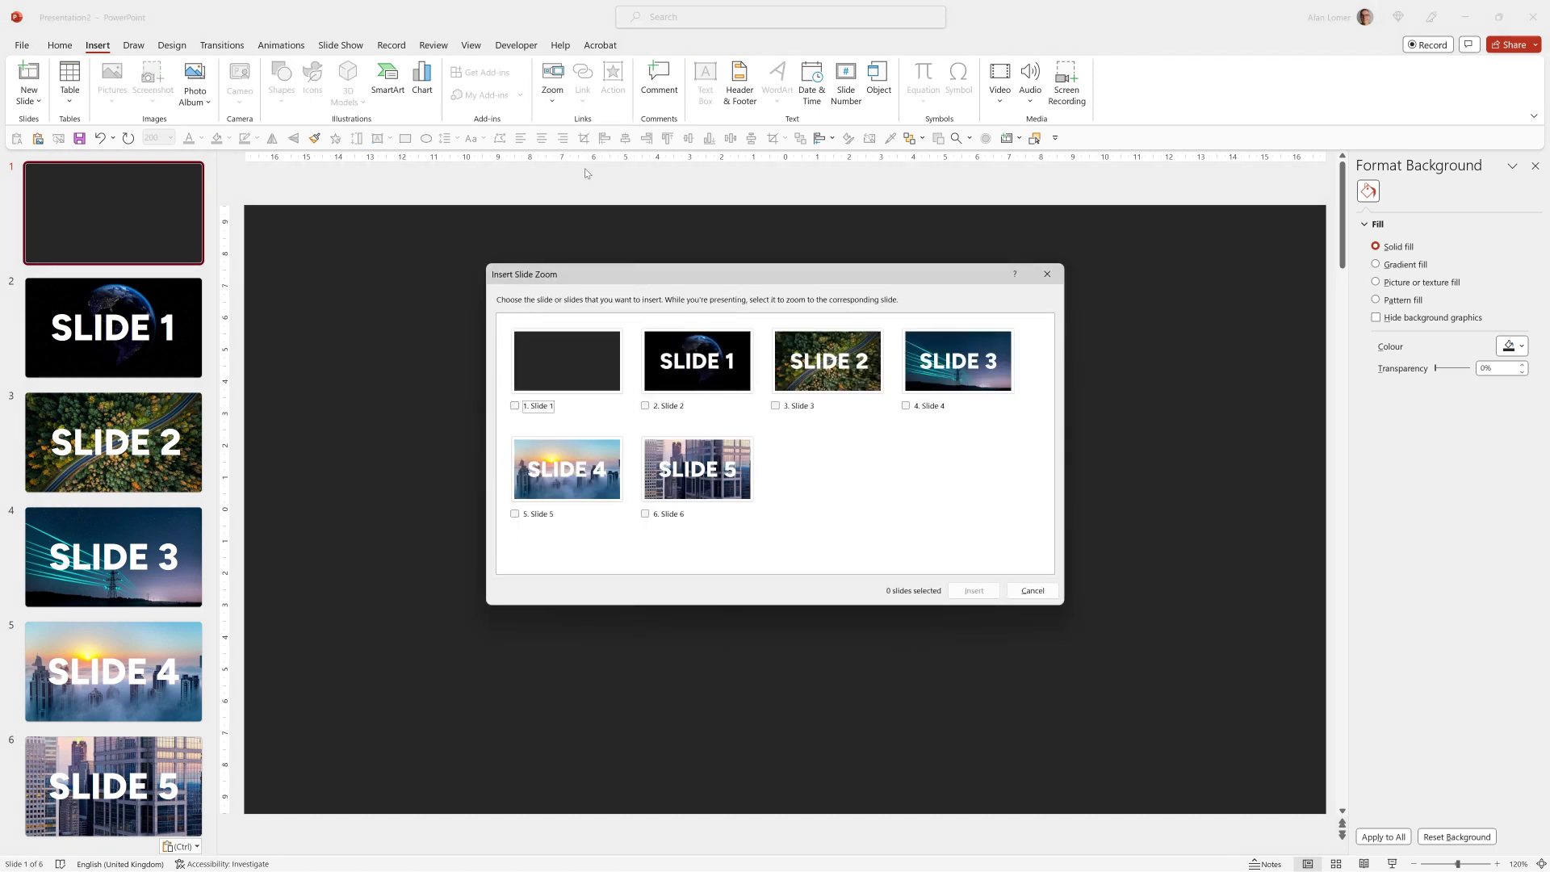
left_click(696, 361)
left_click(805, 362)
left_click(952, 363)
left_click(565, 475)
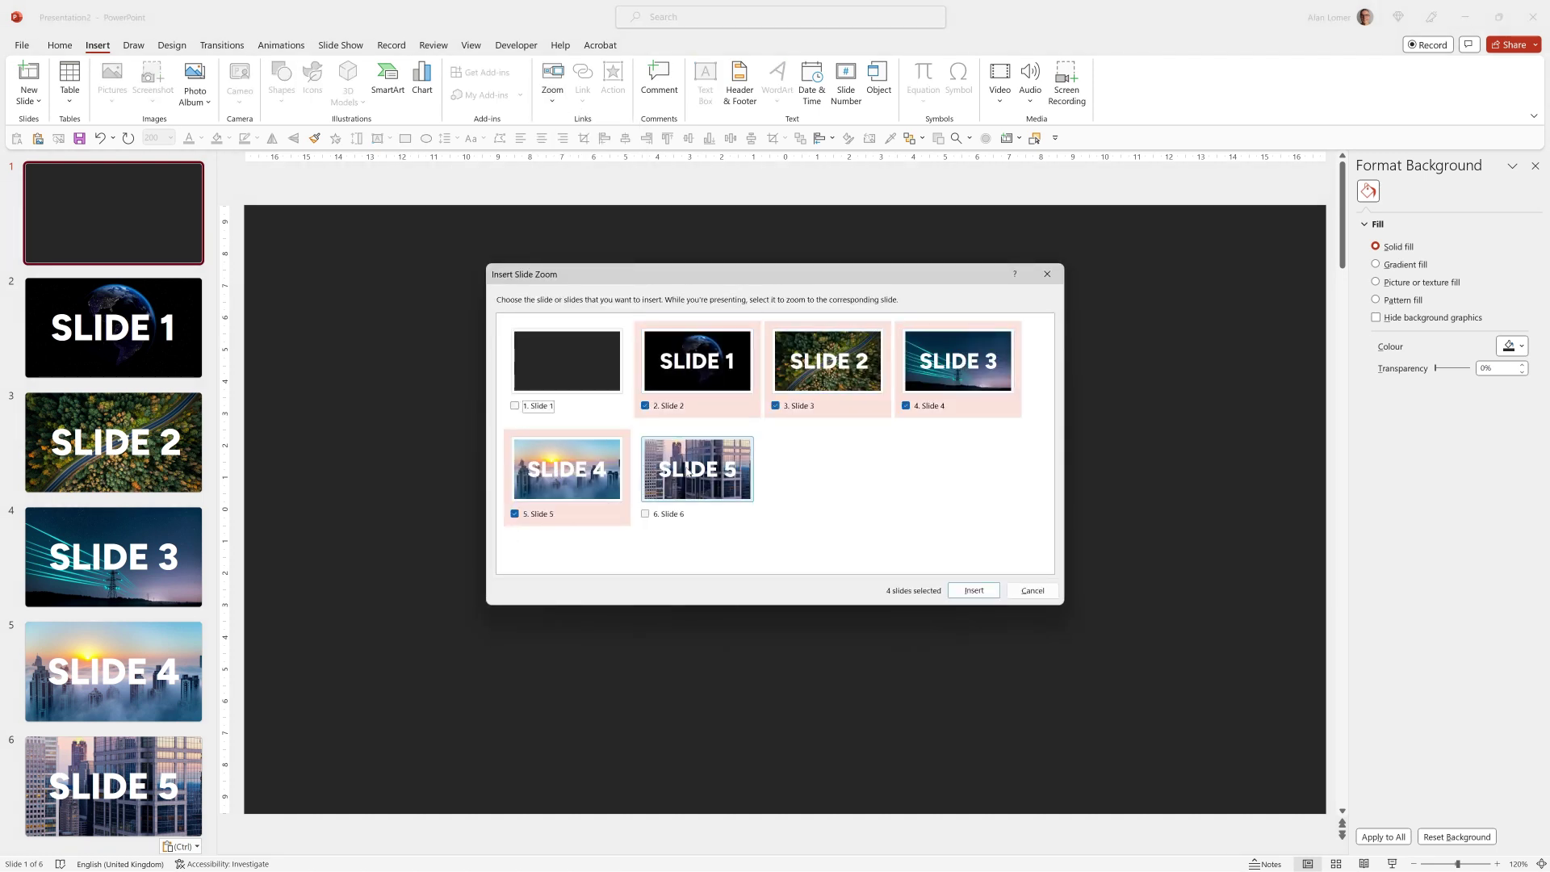
left_click(691, 470)
left_click(996, 596)
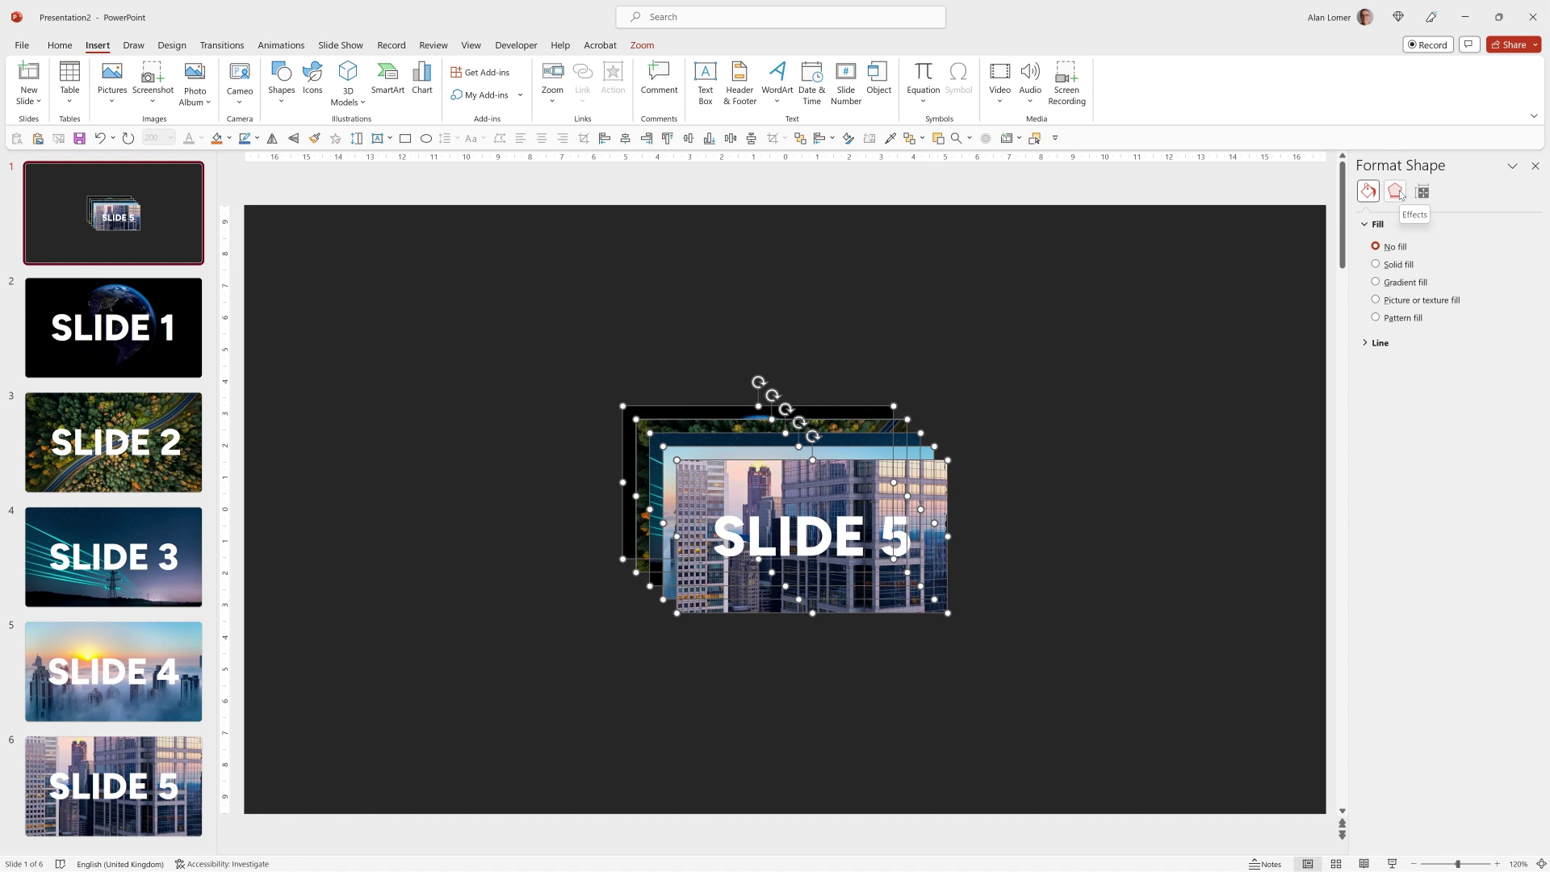
- Apply the Isometric: Top Up 3D rotation to the slide zooms
left_click(1395, 192)
left_click(1364, 326)
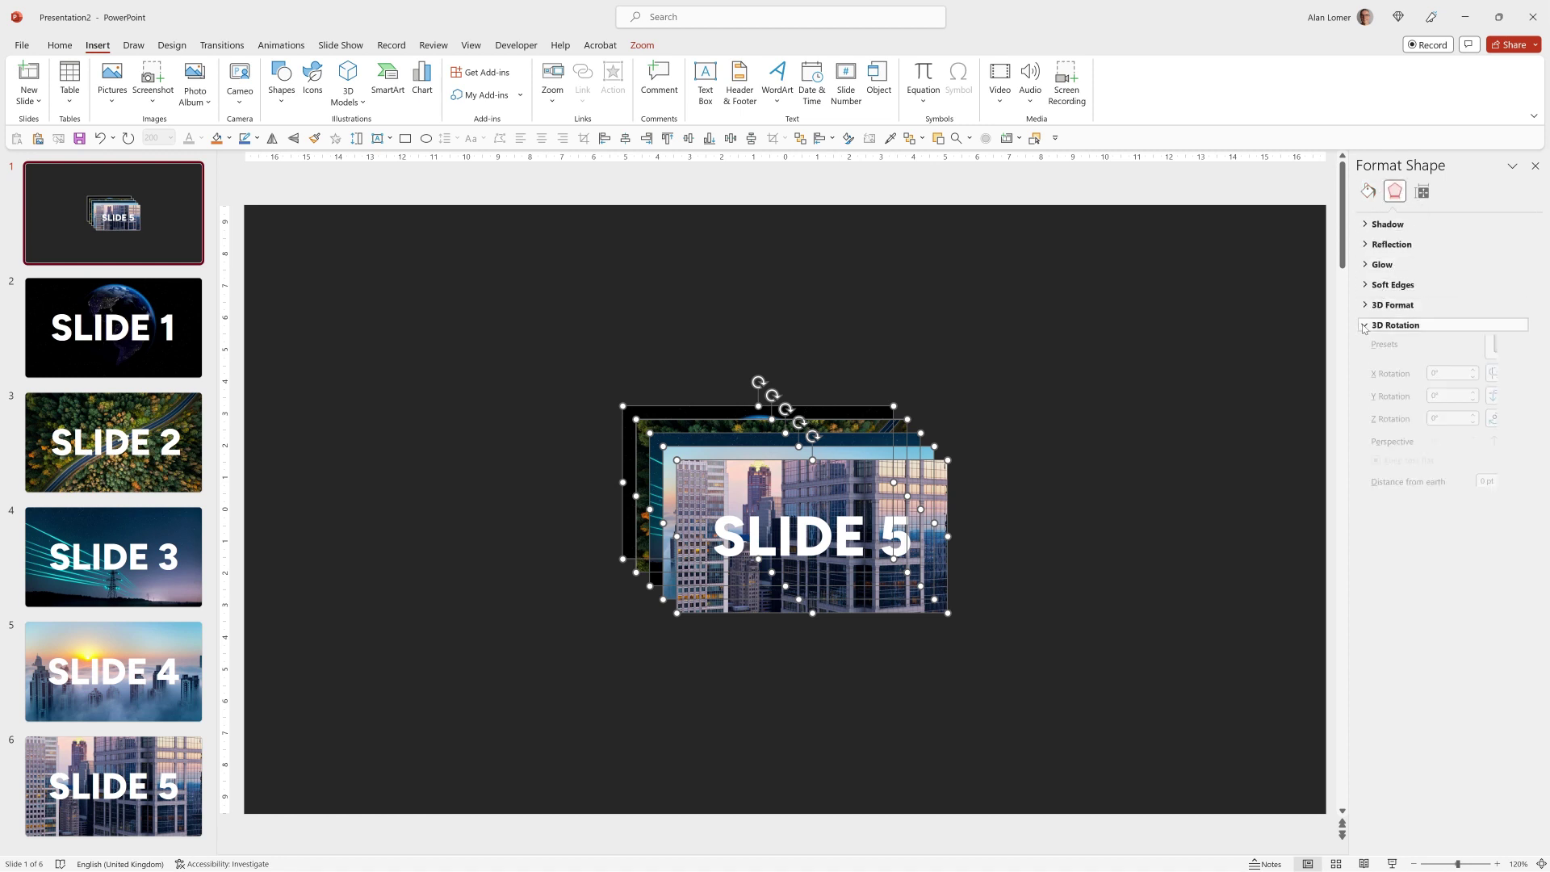
left_click(1502, 354)
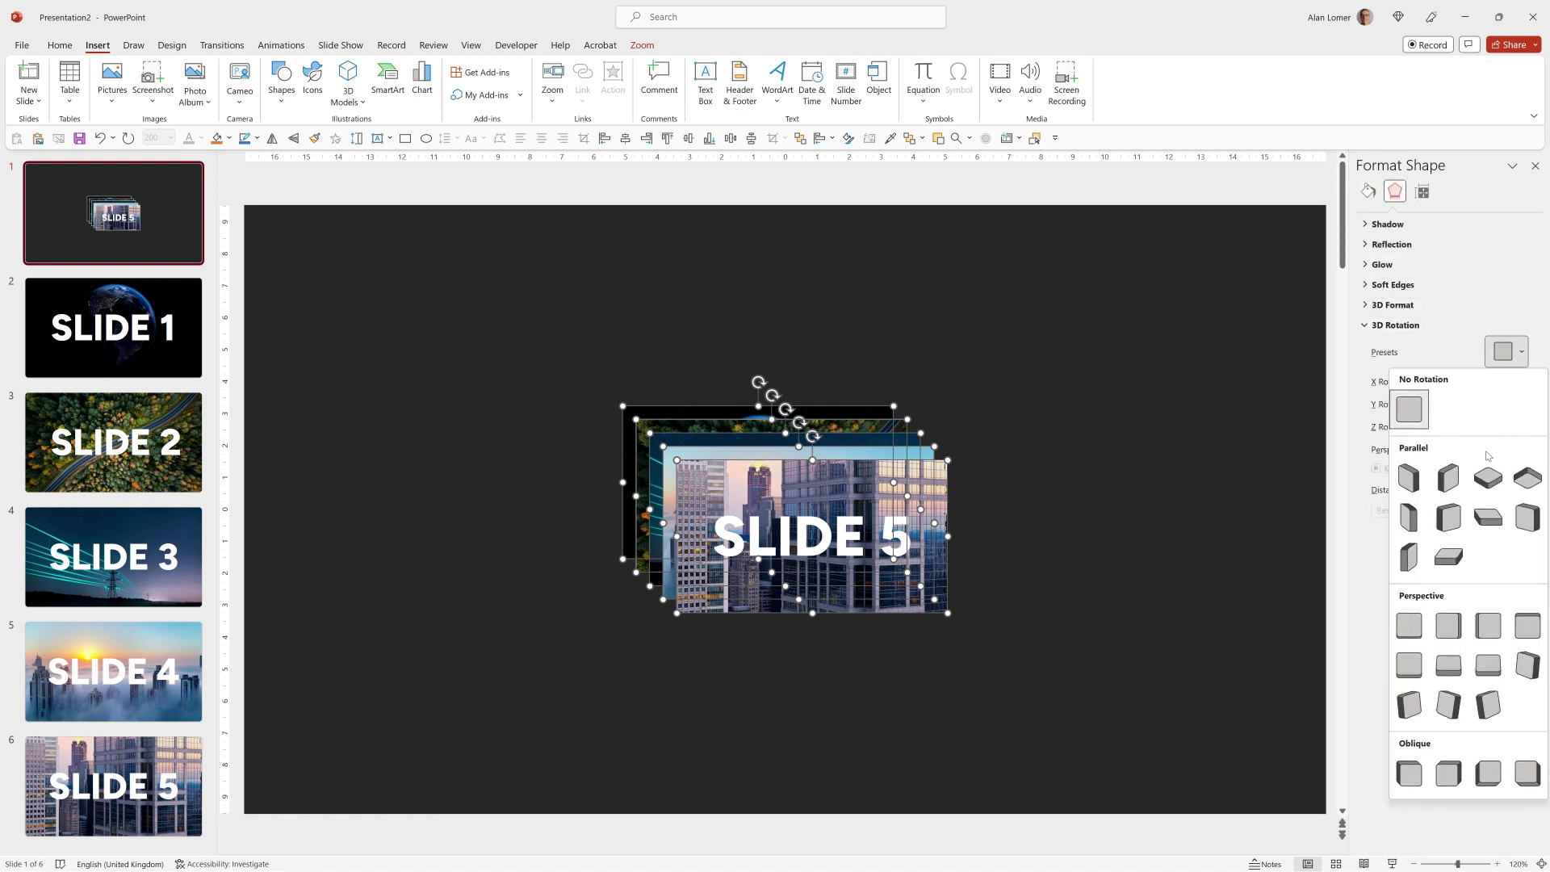
left_click(1486, 478)
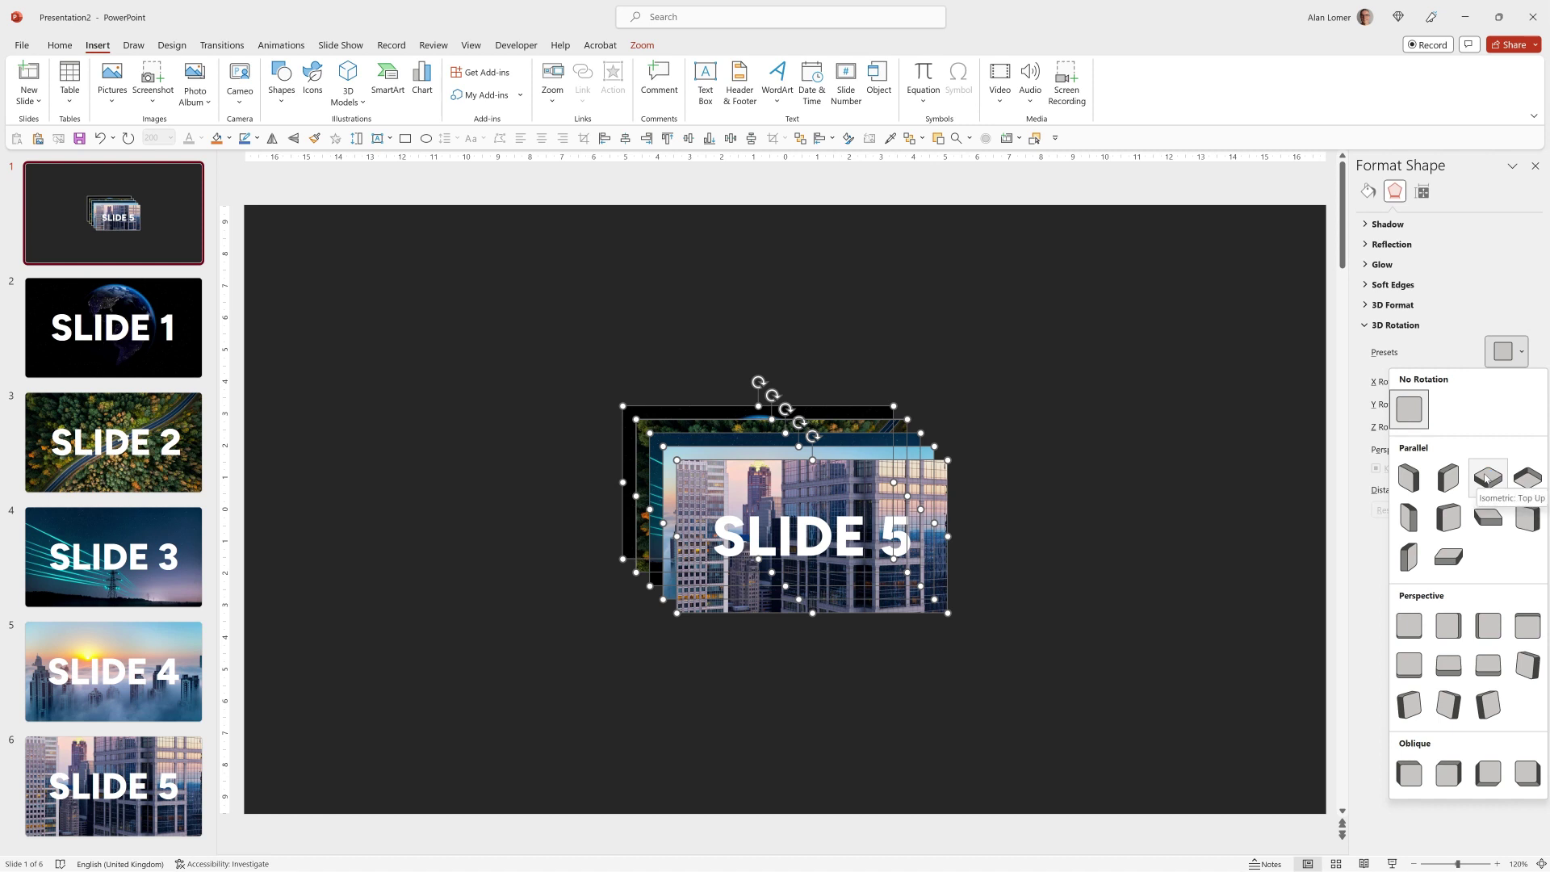
left_click(1486, 478)
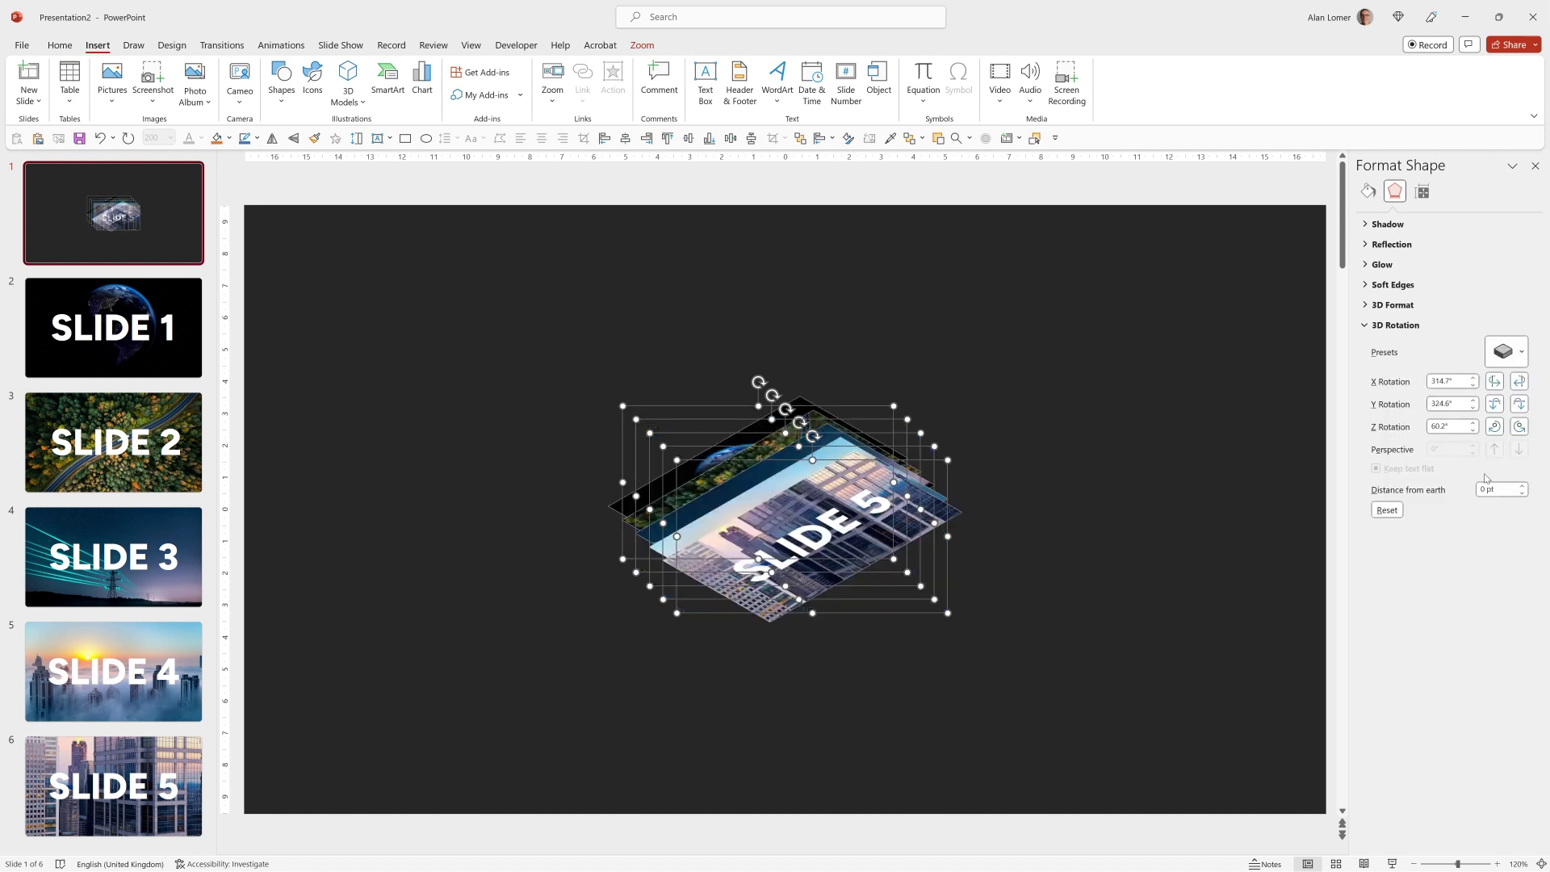
- Give the zooms a bottom bevel height of 10 pt
left_click(1363, 305)
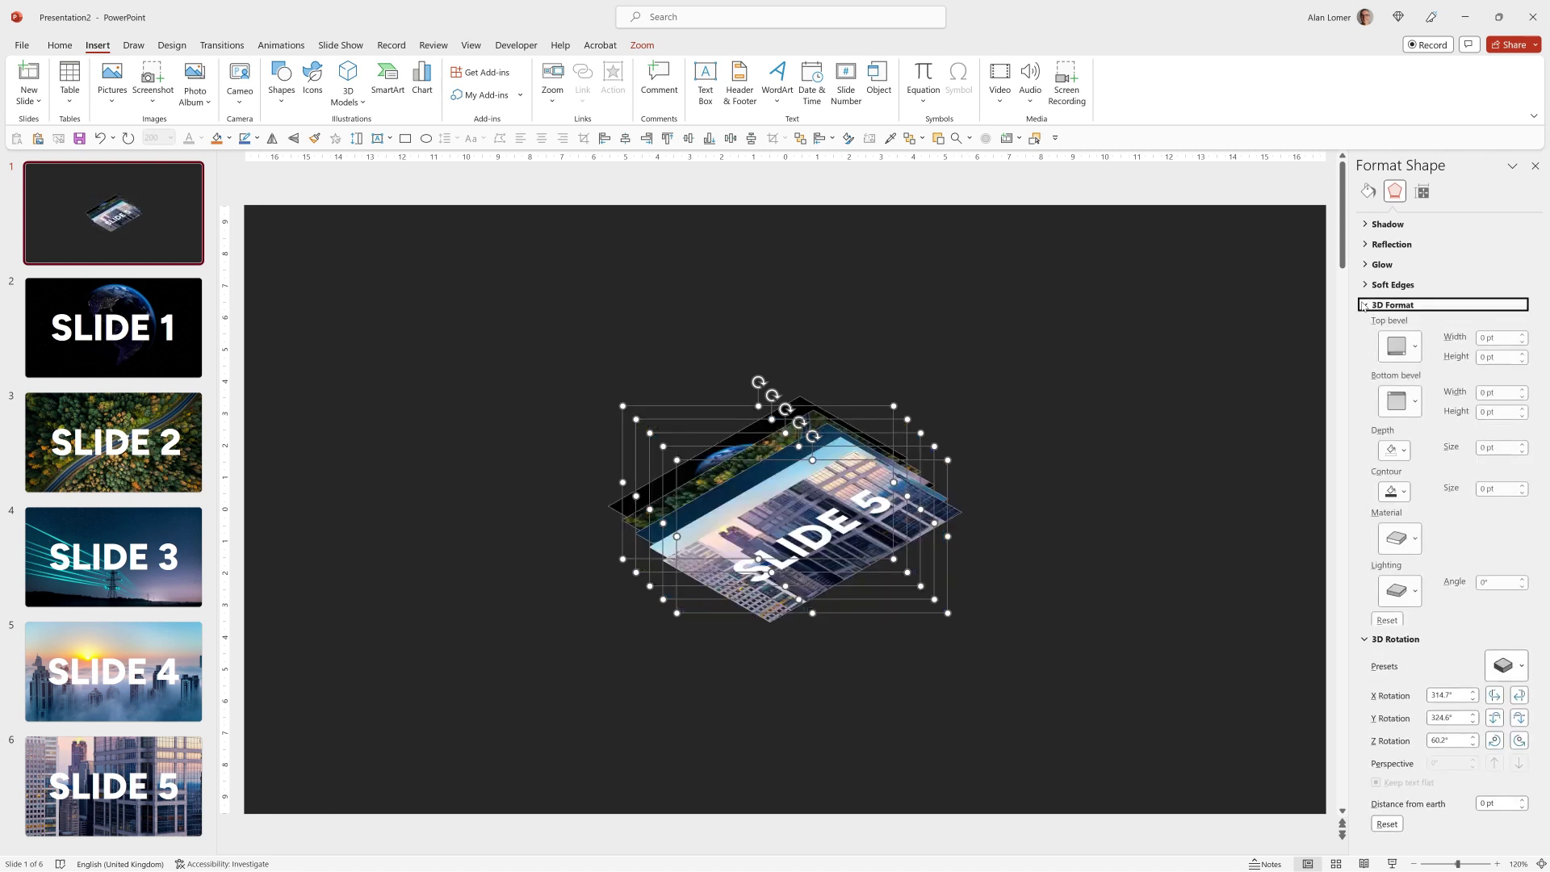
left_click(1497, 412)
type("10")
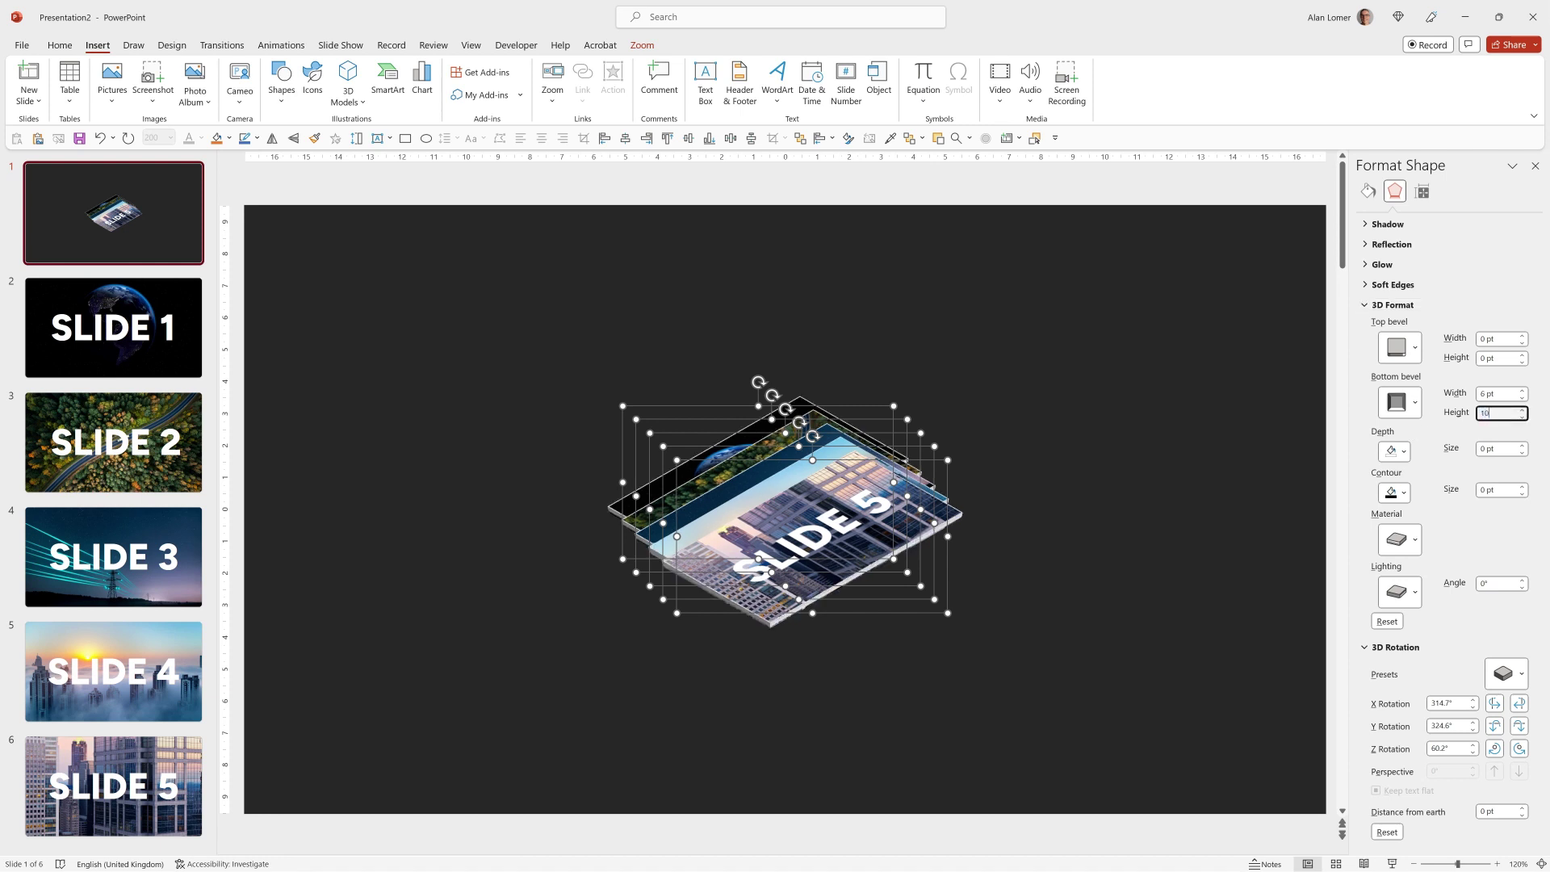
- Remove the outline from the slide zooms
left_click(1368, 191)
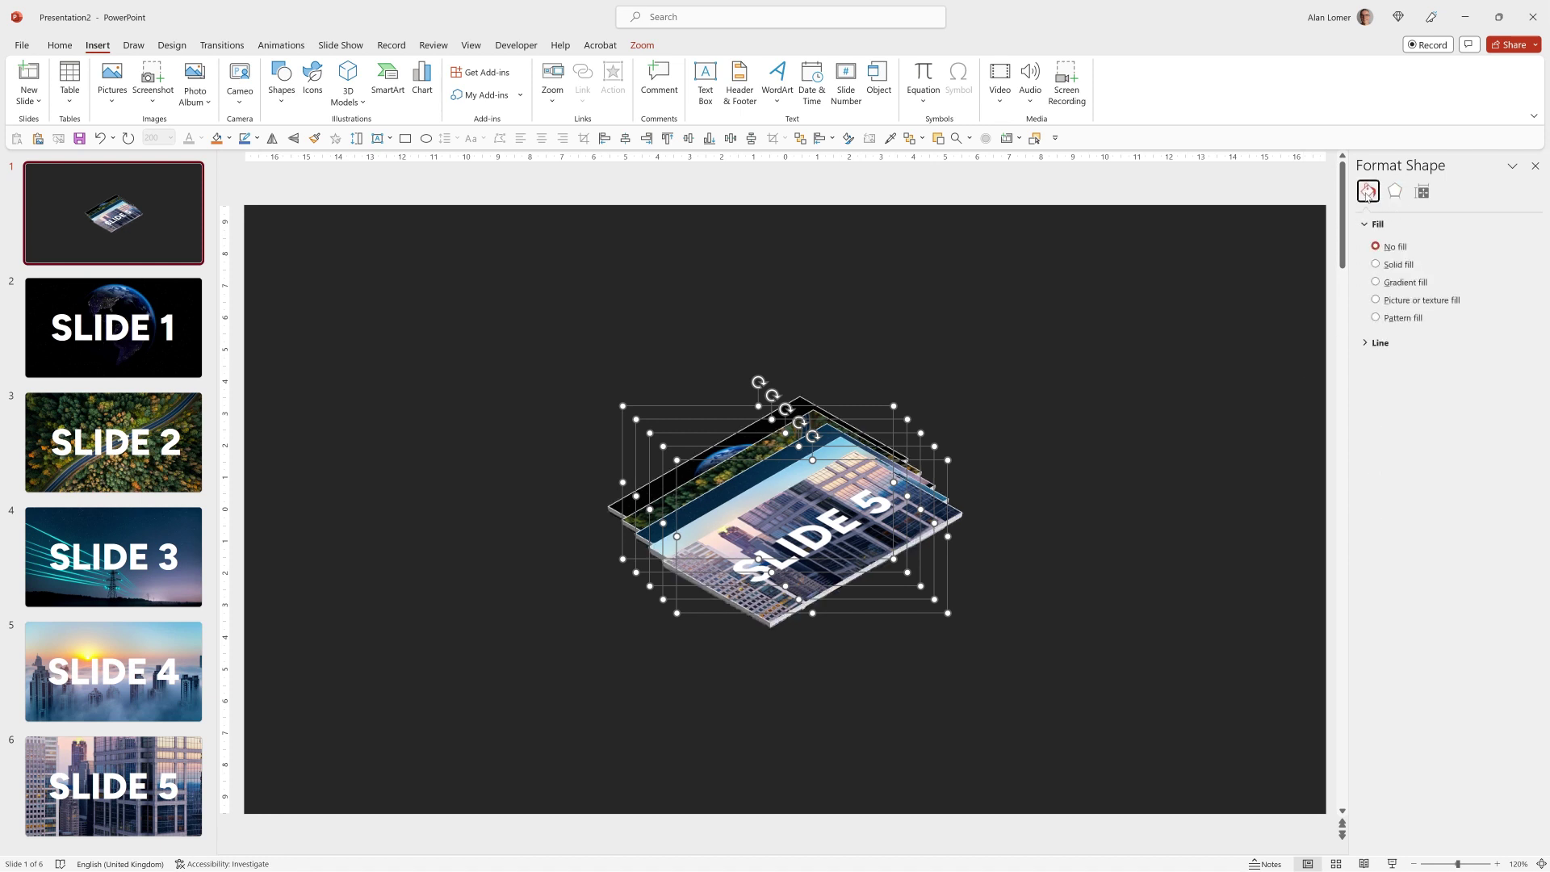
left_click(1364, 345)
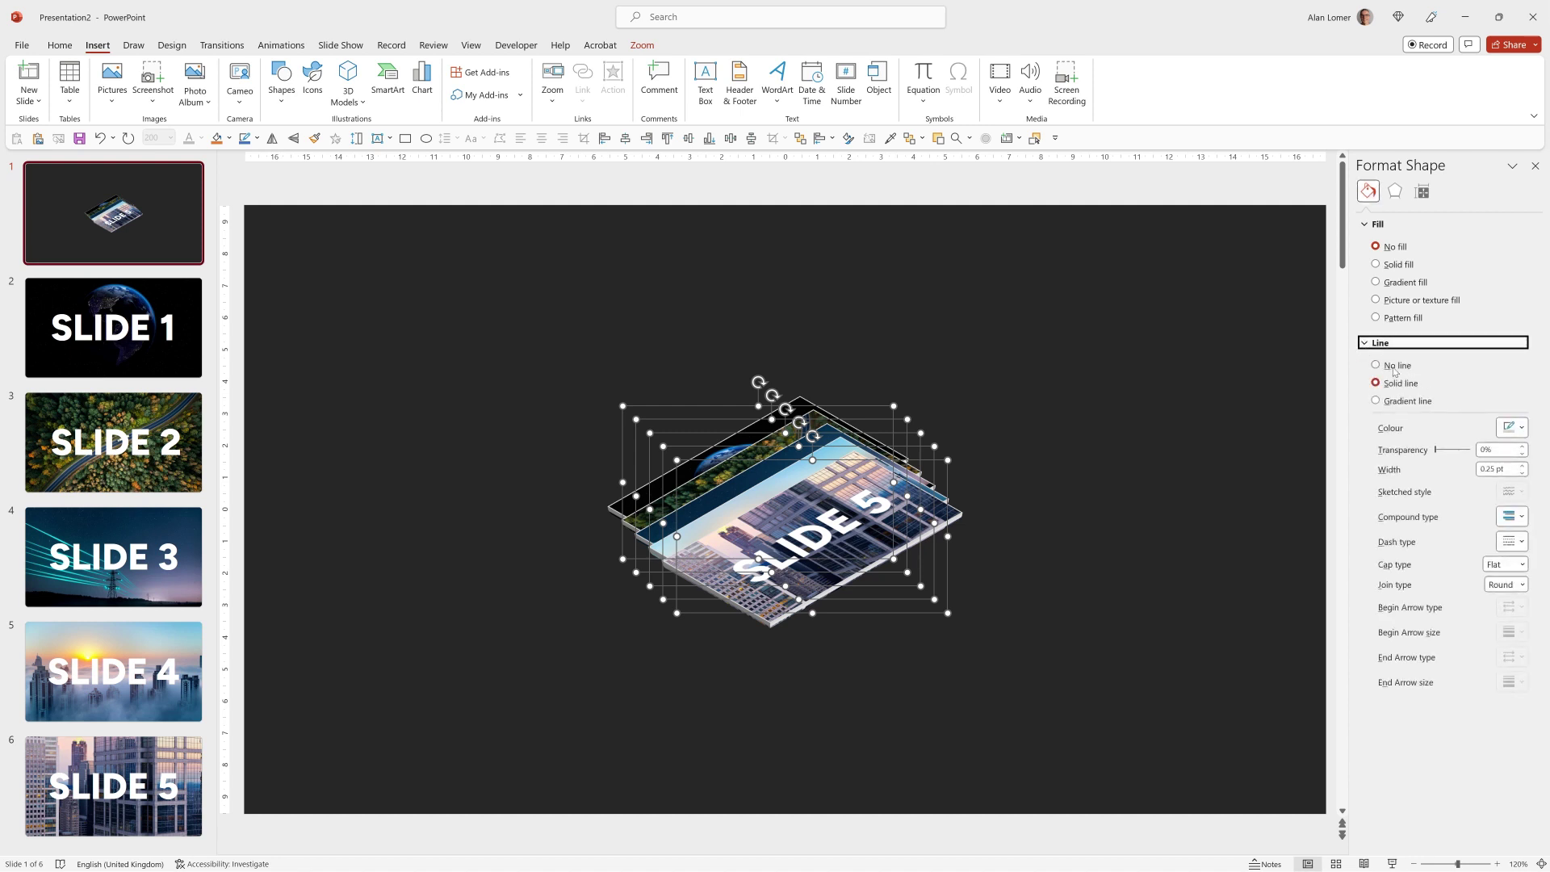
left_click(1395, 366)
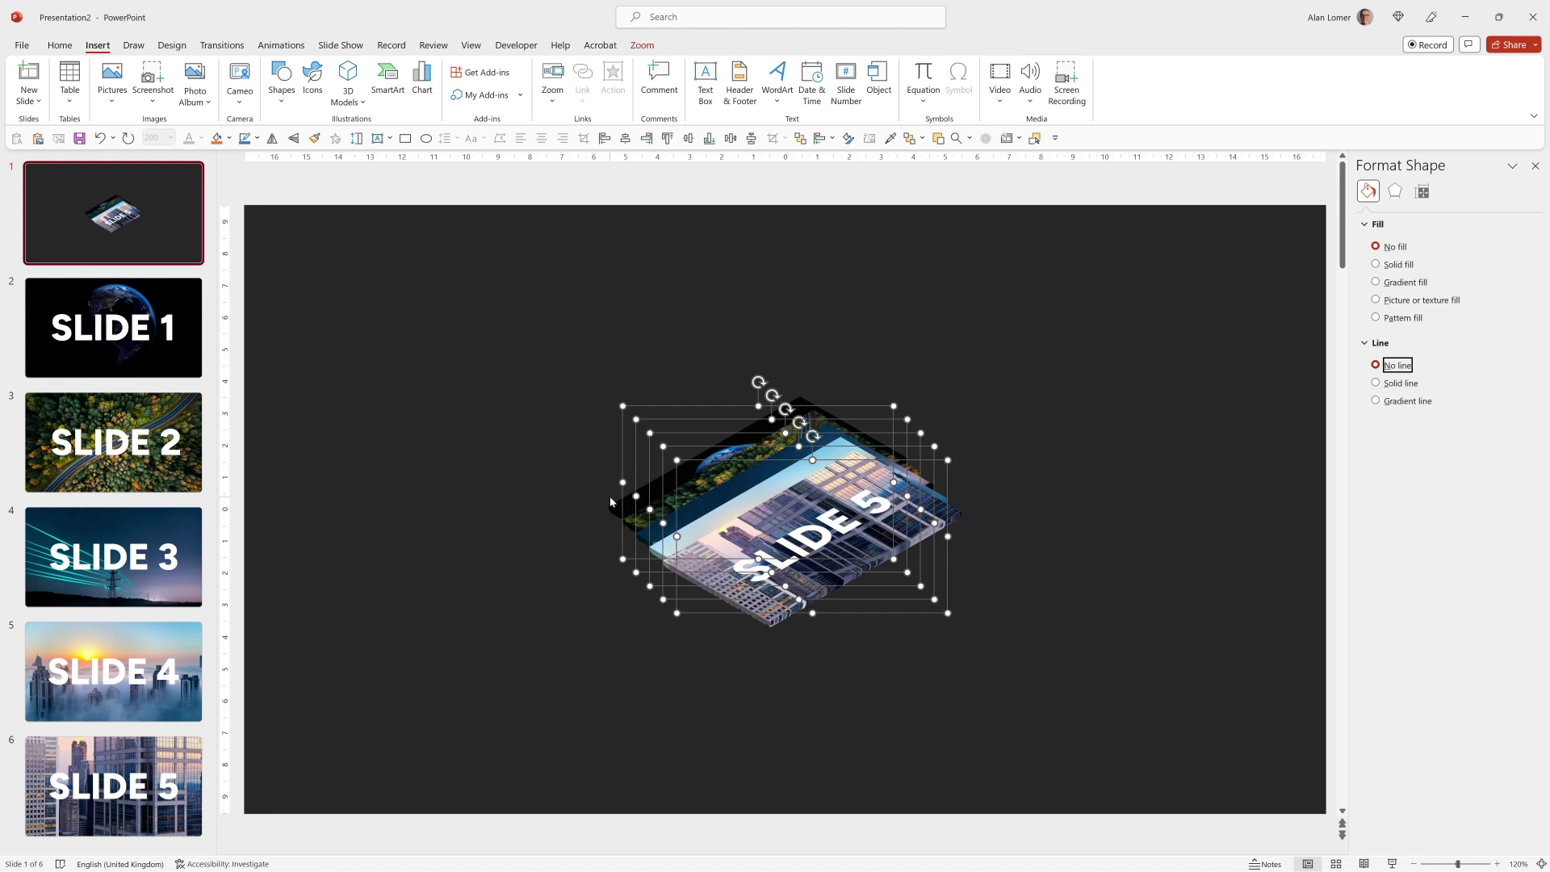
key("Escape")
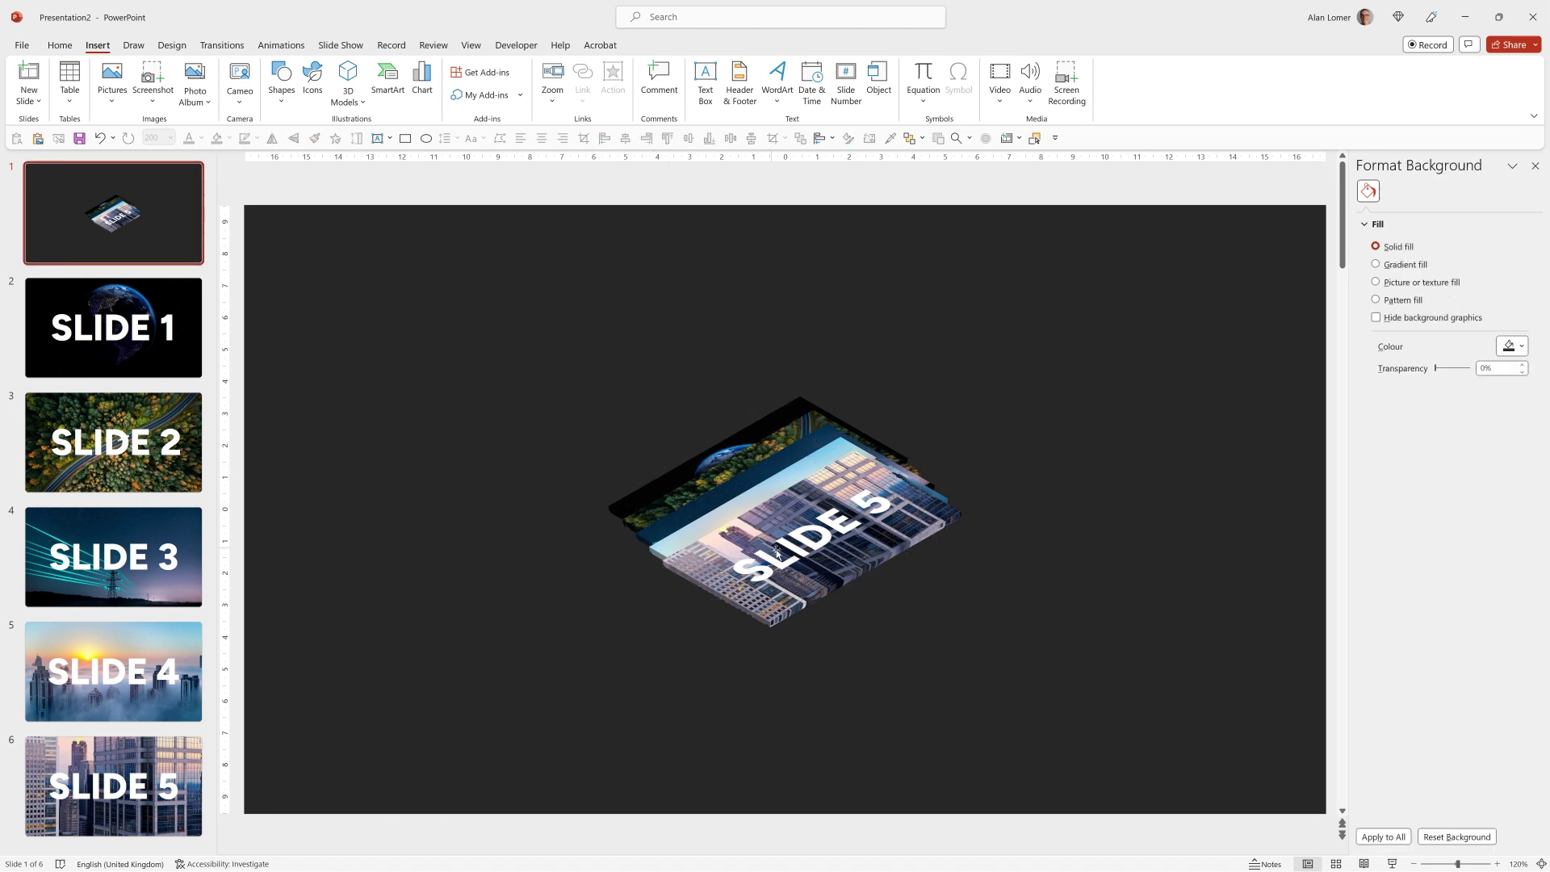
- Drag the SLIDE 1–5 zooms out of the stack into a staggered layout across the slide
left_click_drag(860, 482, 698, 575)
left_click_drag(795, 517, 541, 515)
left_click_drag(729, 476, 944, 470)
left_click_drag(831, 491, 956, 384)
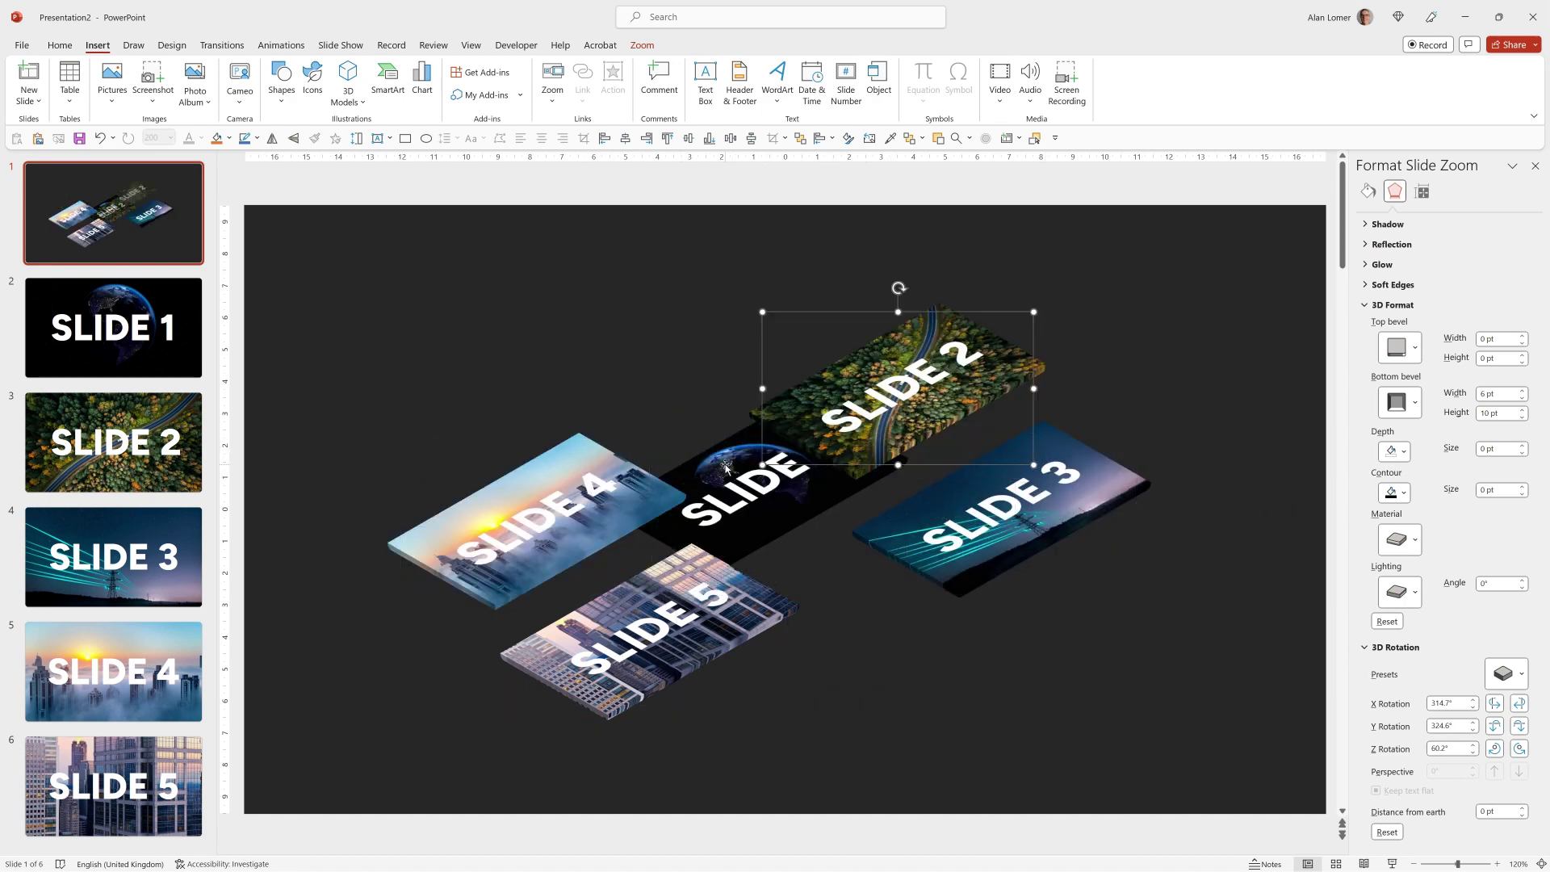
left_click_drag(721, 460, 717, 303)
left_click_drag(957, 497, 1015, 570)
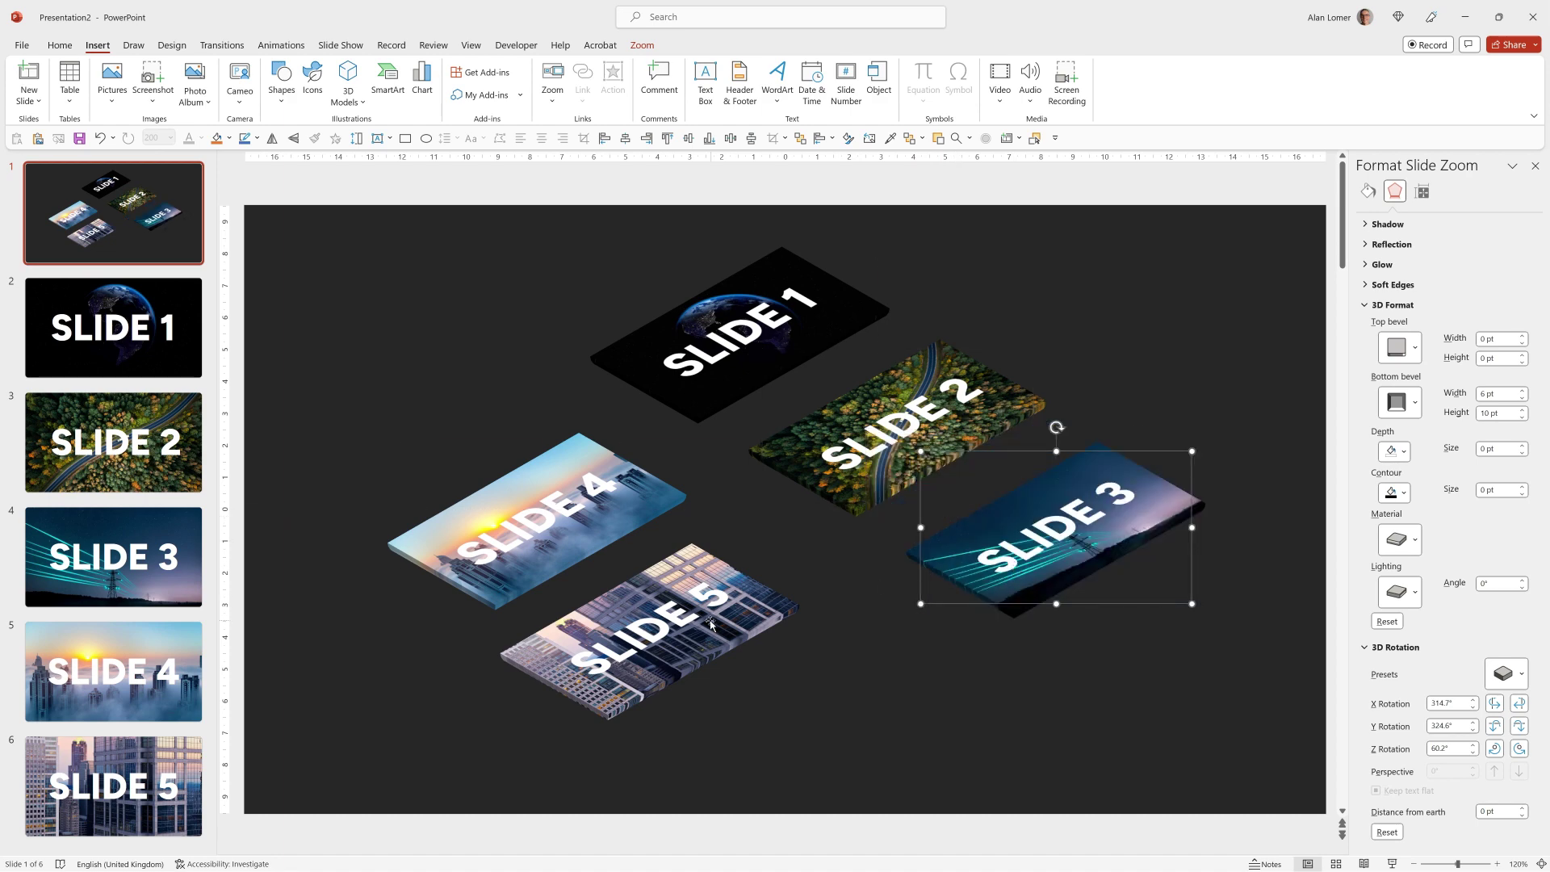
left_click_drag(708, 622, 782, 626)
left_click_drag(574, 509, 598, 514)
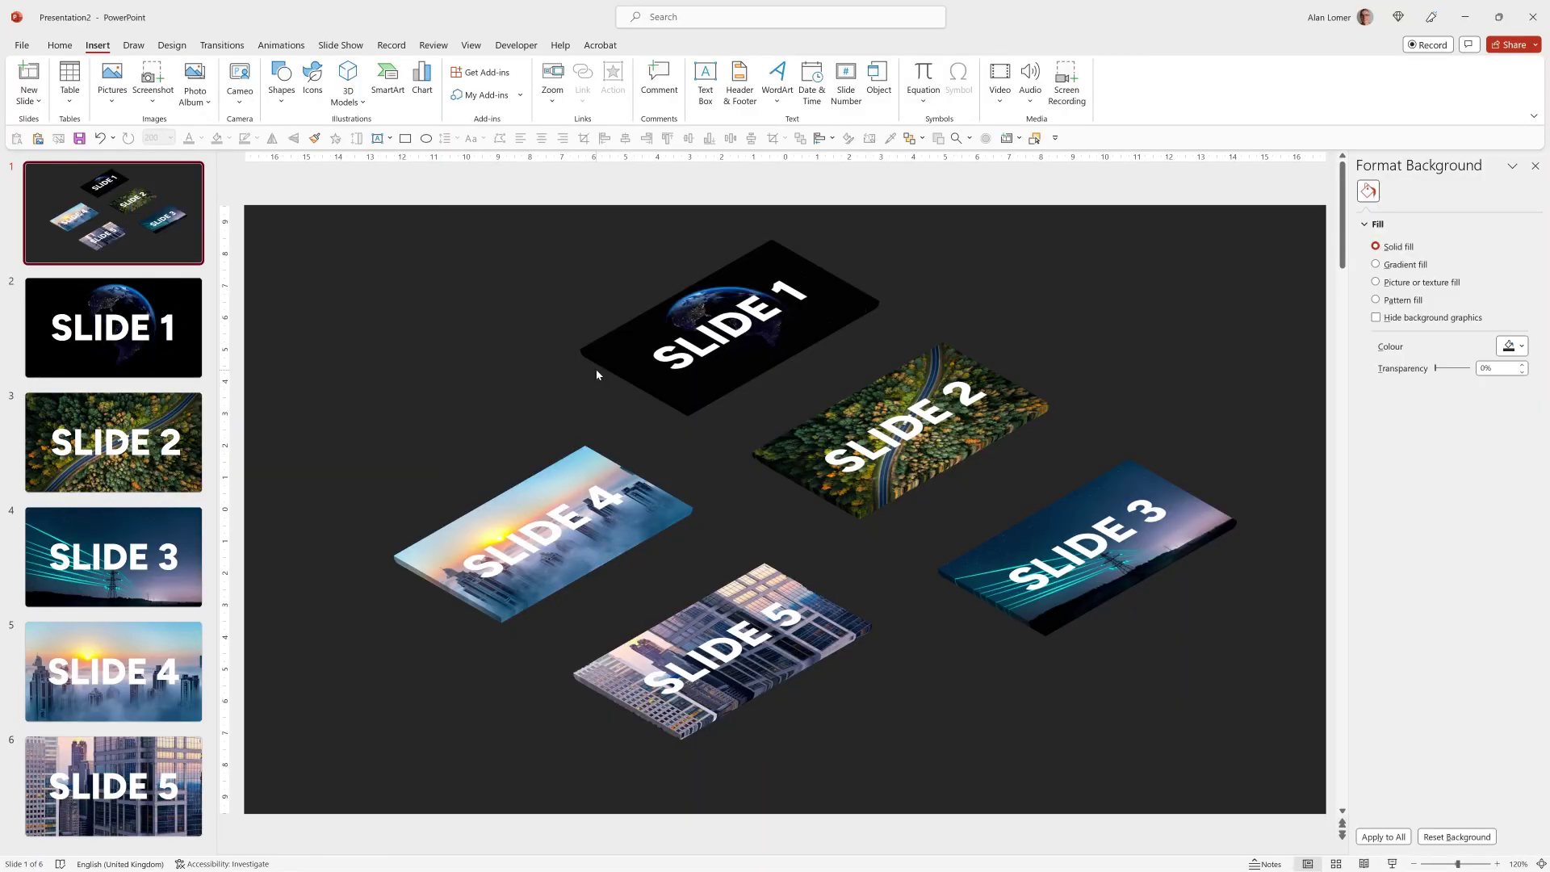
- Turn on Return to Zoom for the SLIDE 1 zoom and set its duration to 00.75
left_click(711, 338)
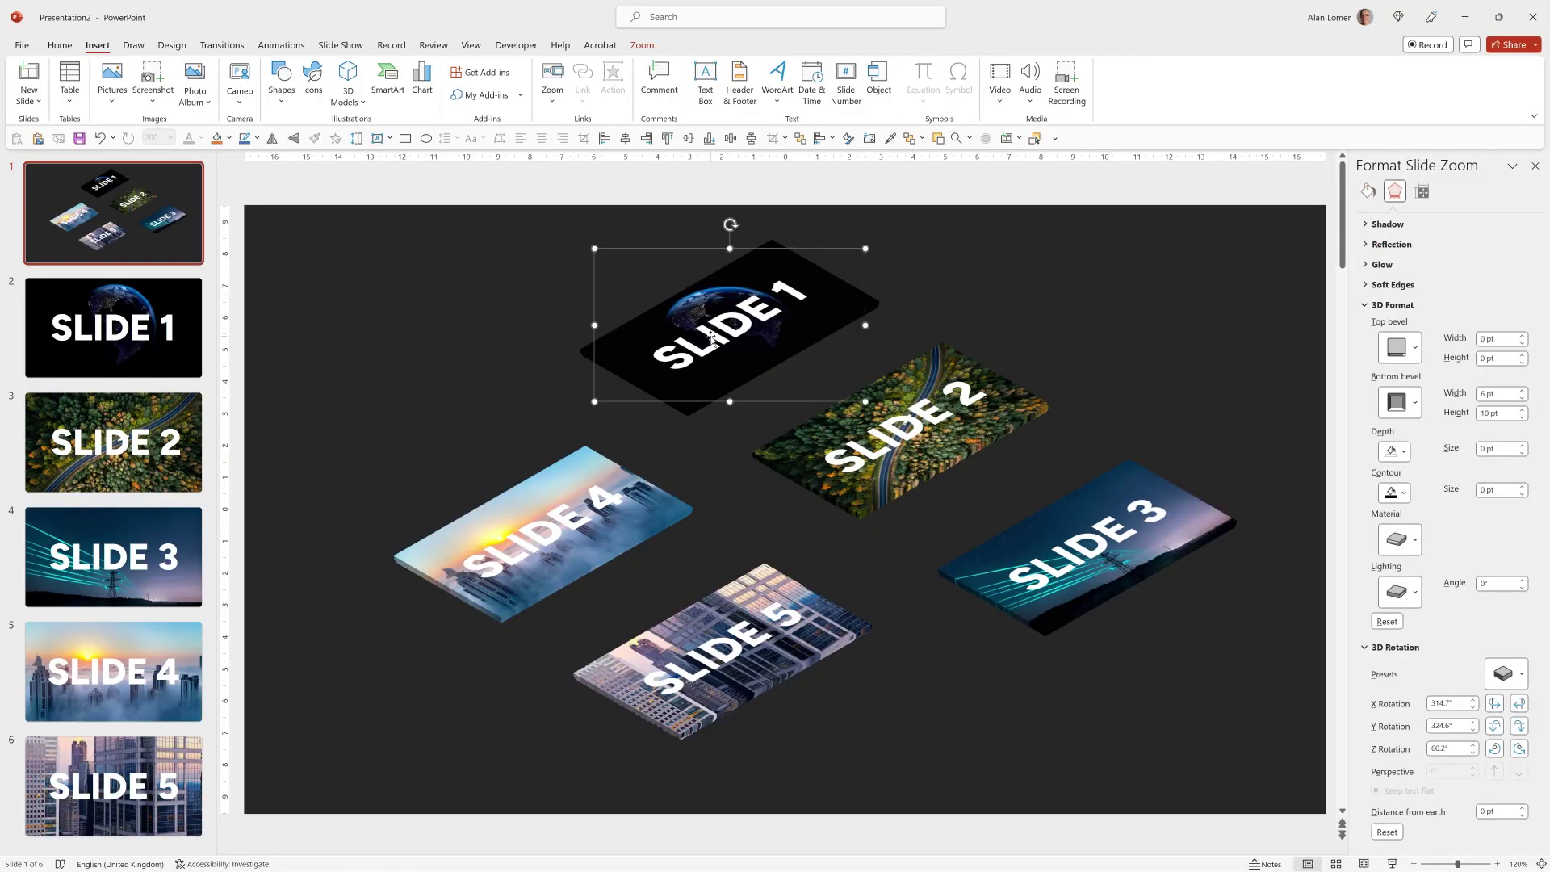
key("Escape")
left_click(680, 318)
left_click(638, 47)
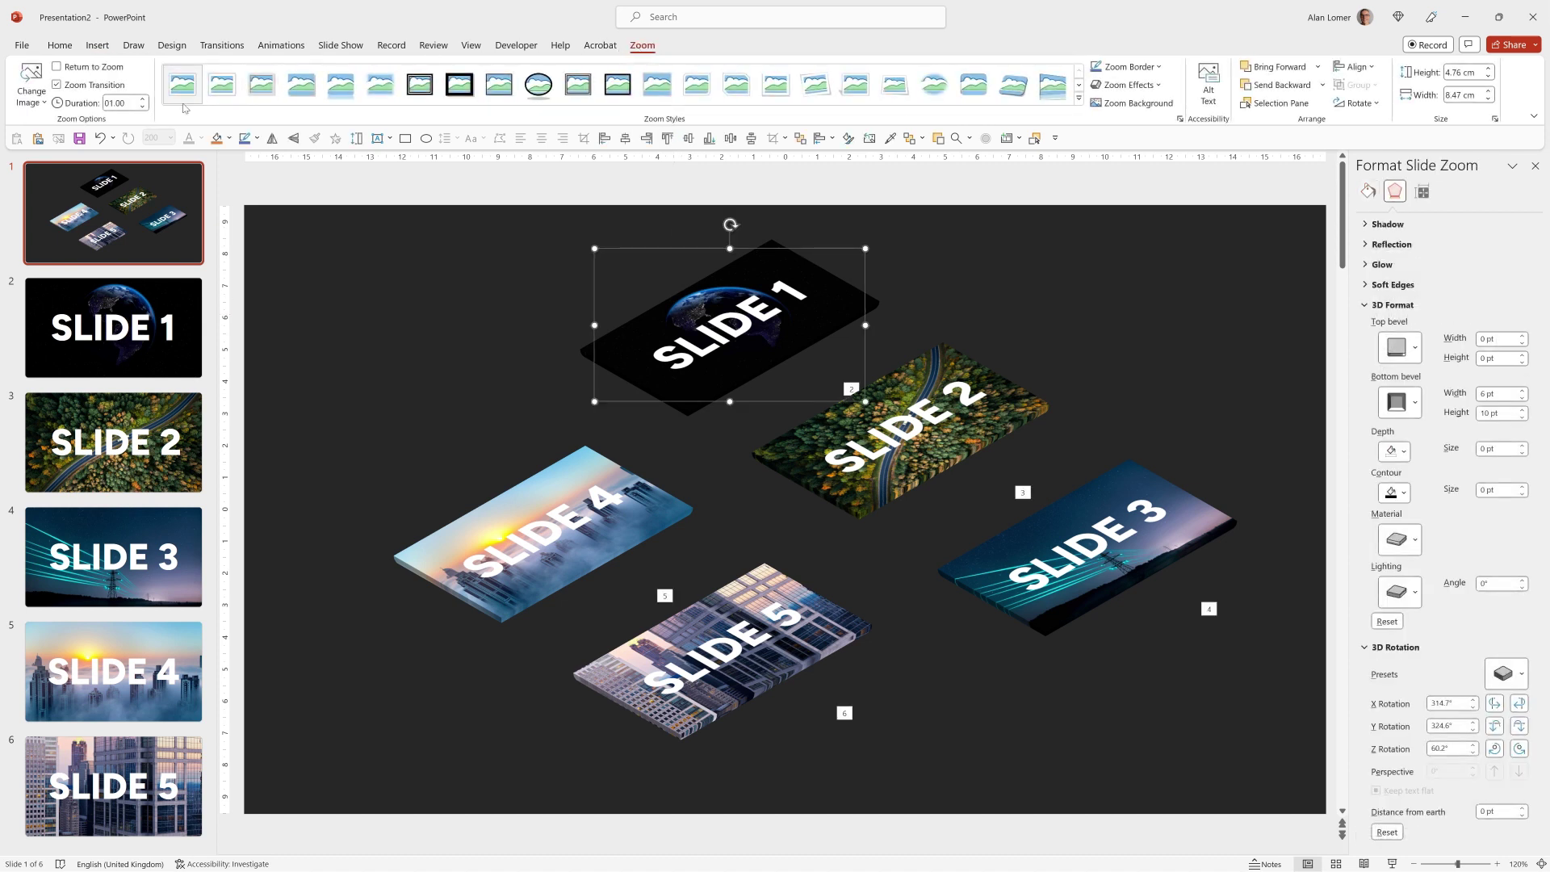
left_click(58, 67)
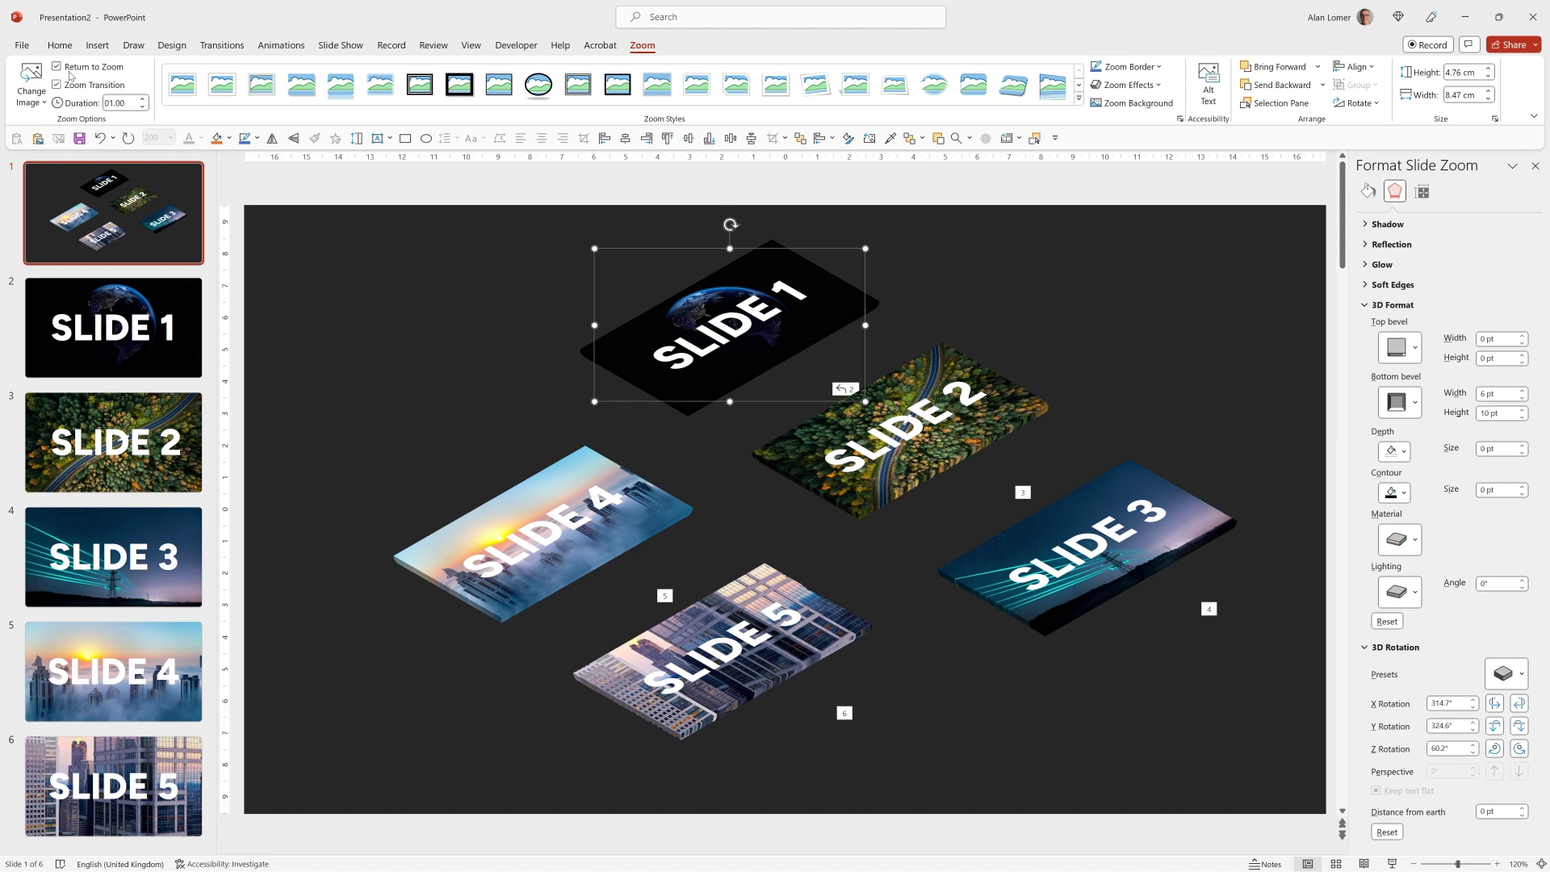
left_click(142, 106)
- Enable Return to Zoom on the SLIDE 2, 3, 4 and 5 zooms
left_click(985, 397)
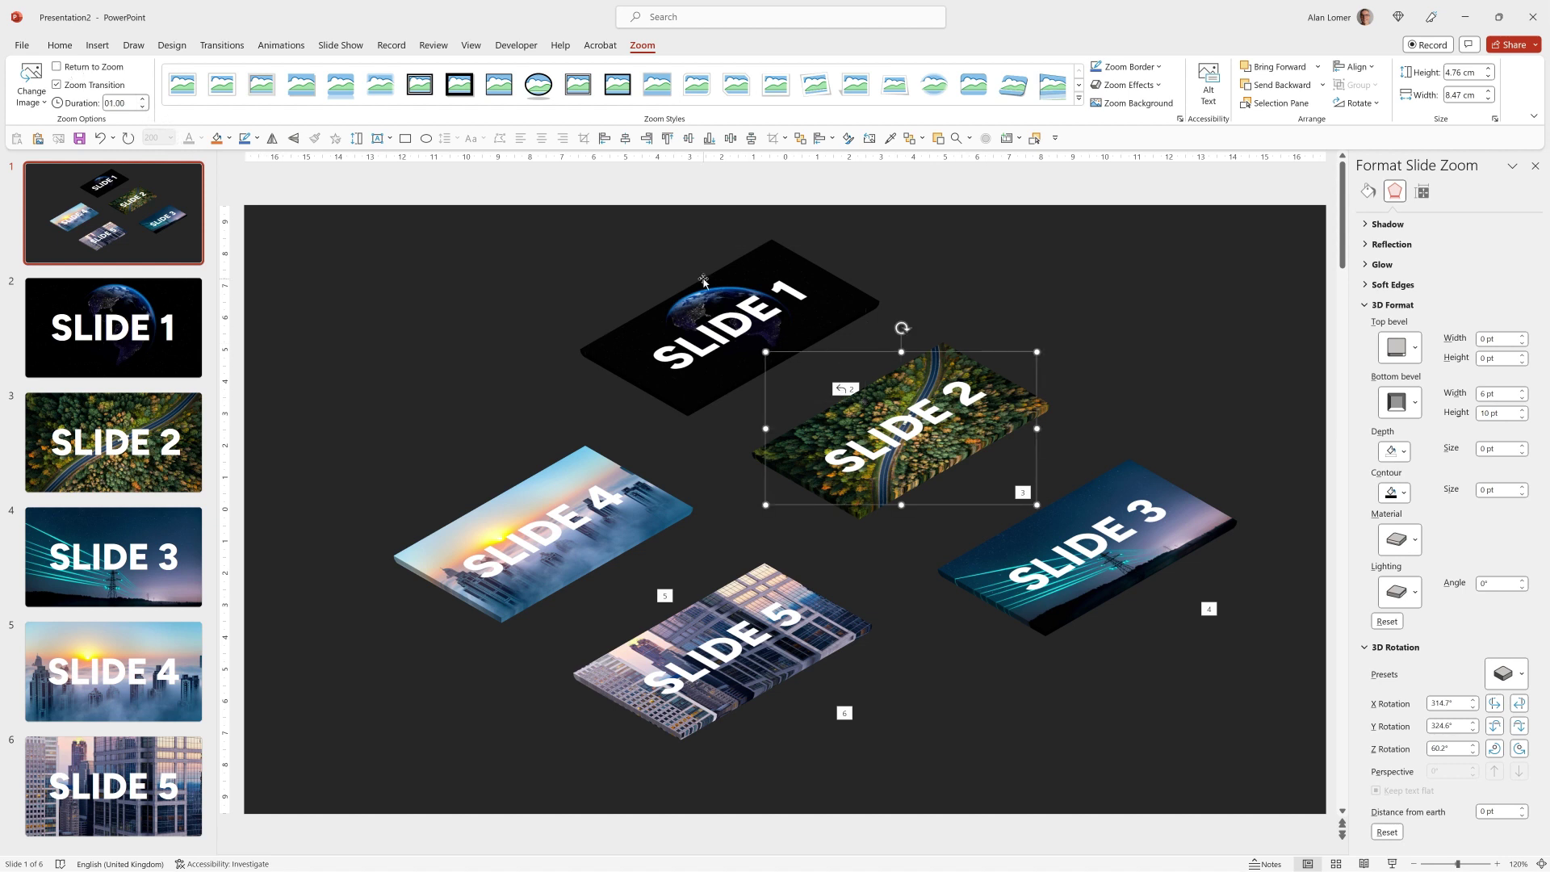
left_click(57, 67)
left_click(1067, 564)
left_click(57, 67)
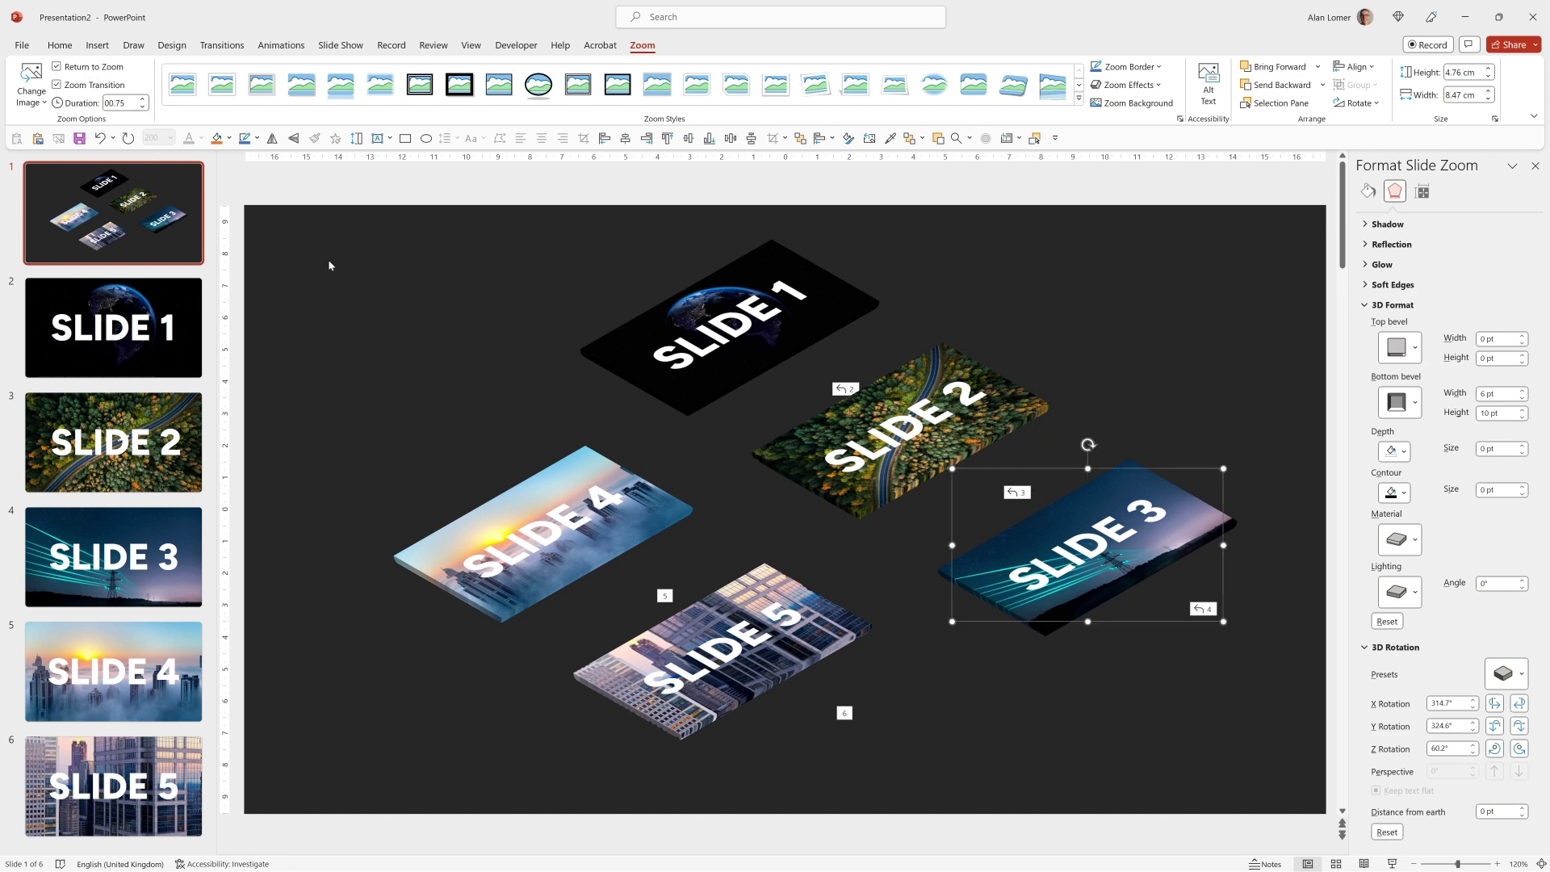
left_click(717, 650)
left_click(57, 67)
left_click(543, 531)
left_click(57, 67)
key("Tab")
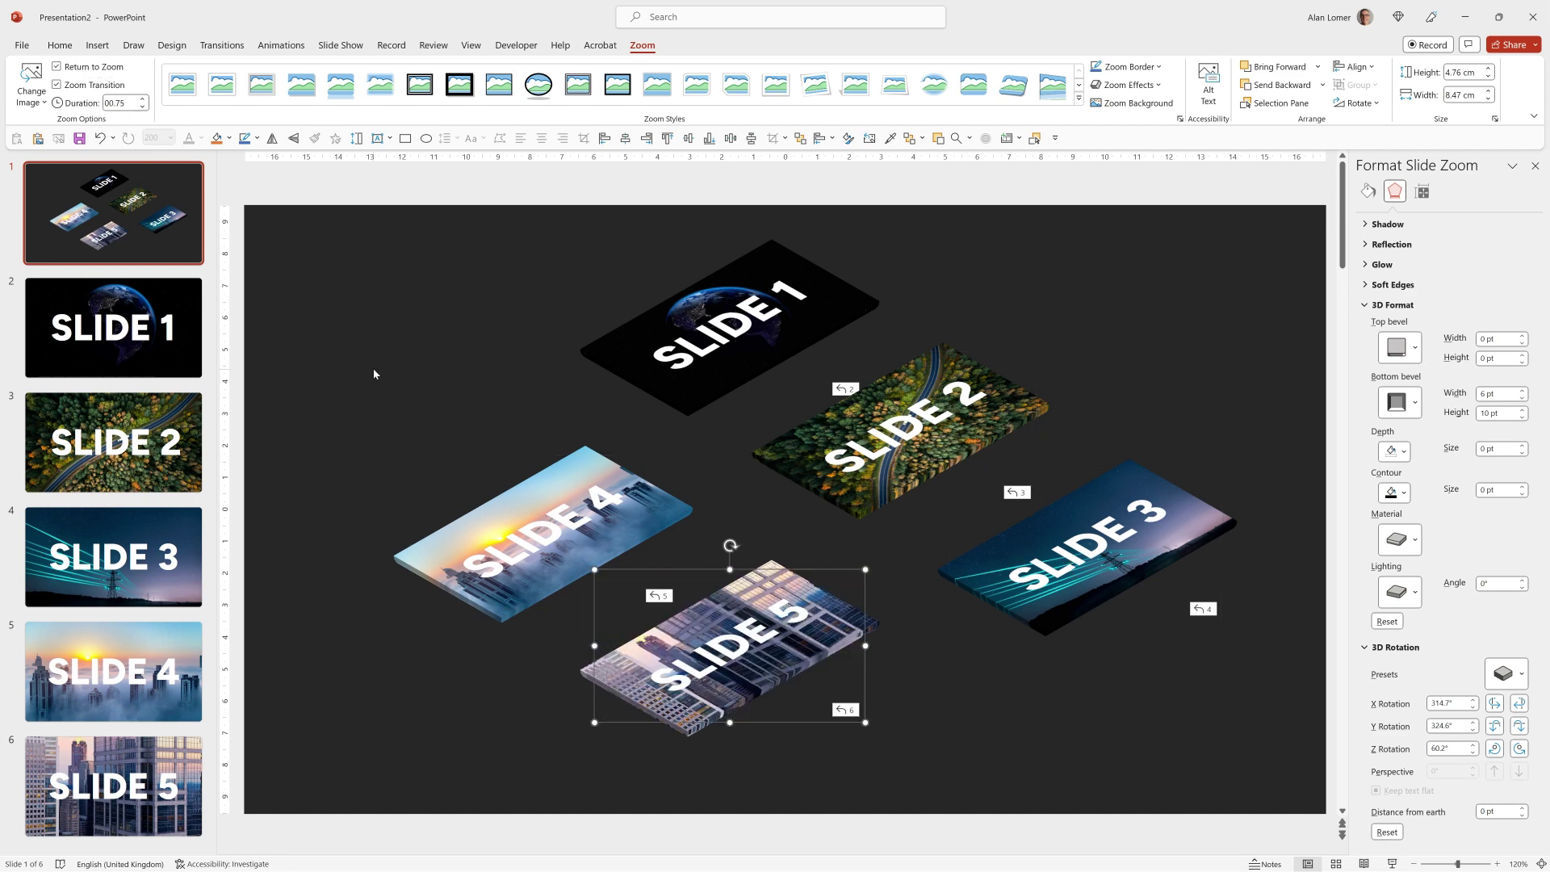